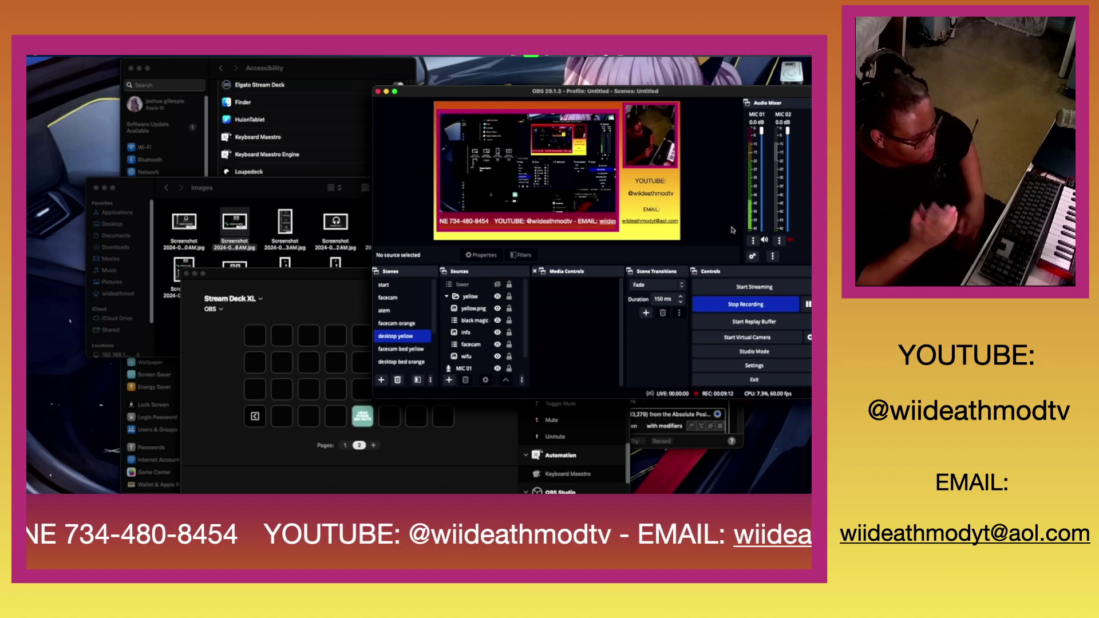
Step: Delete the second page of the Stream Deck XL's OBS profile, keeping only page 1
click(309, 417)
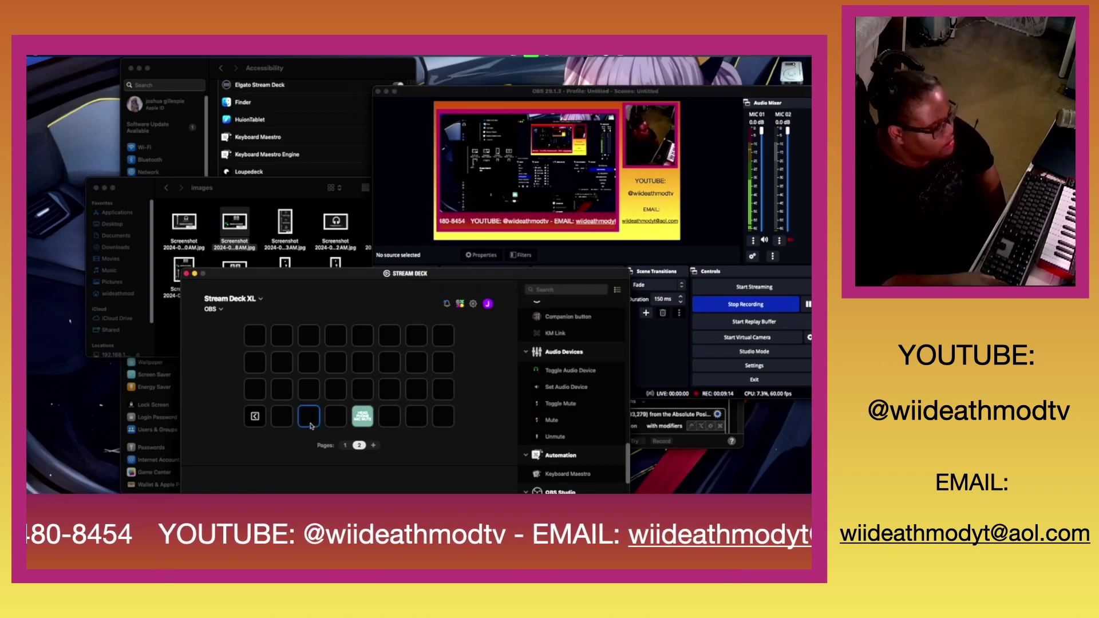
right_click(358, 413)
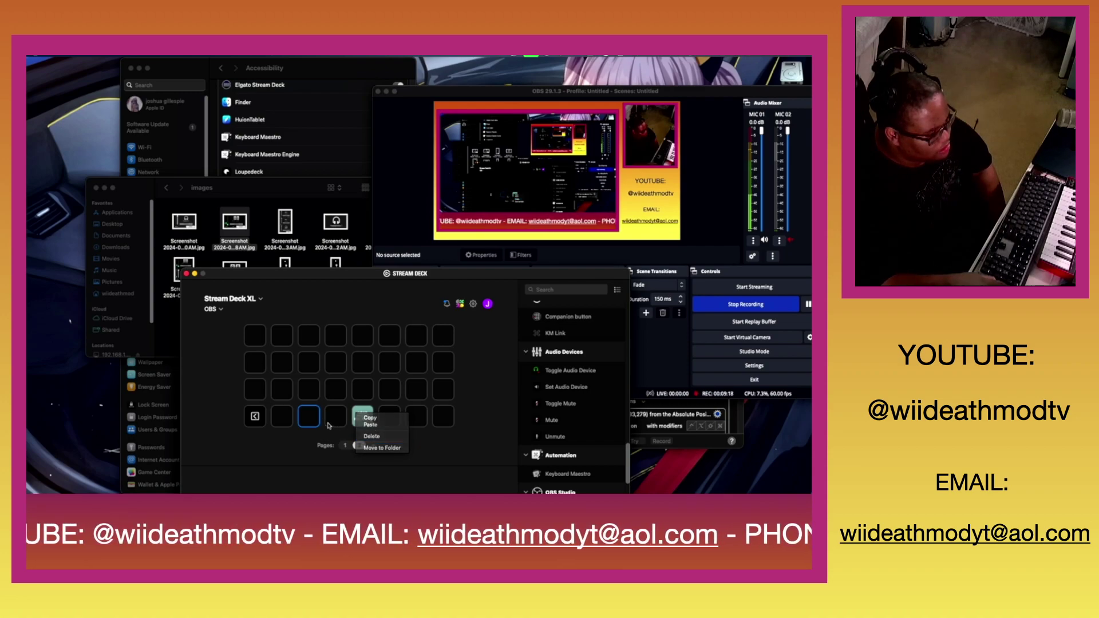
click(344, 434)
click(345, 445)
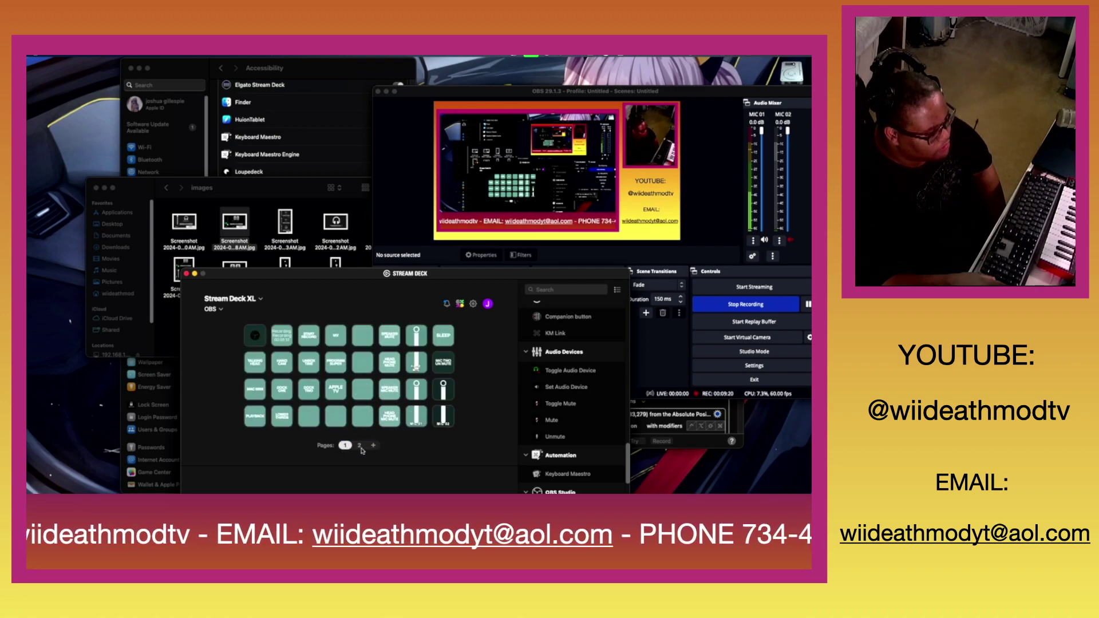
right_click(360, 447)
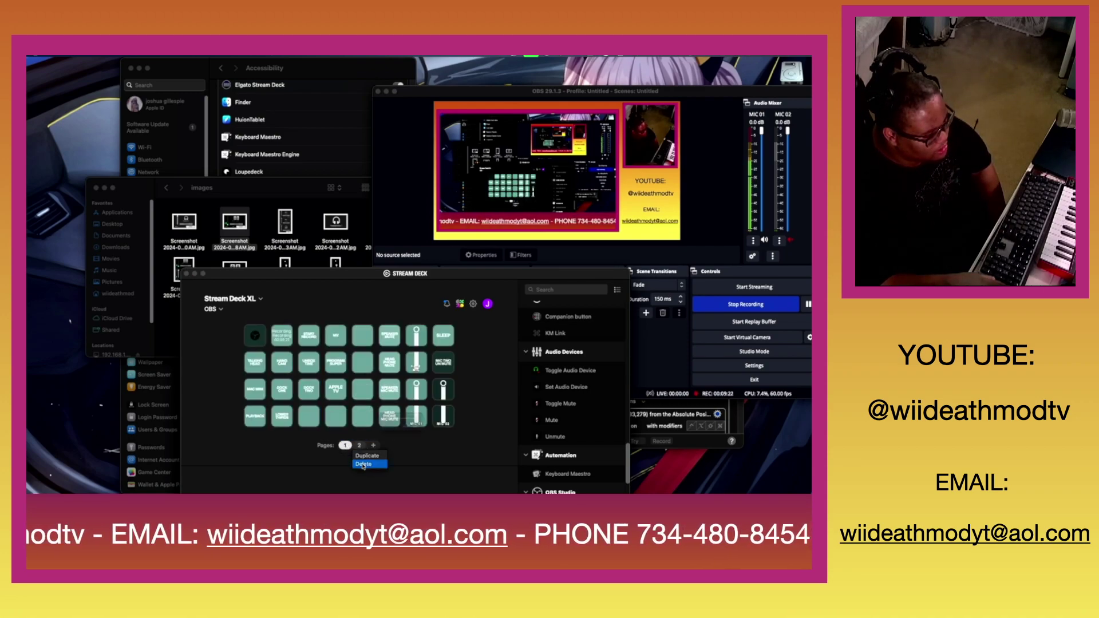
click(363, 464)
click(452, 444)
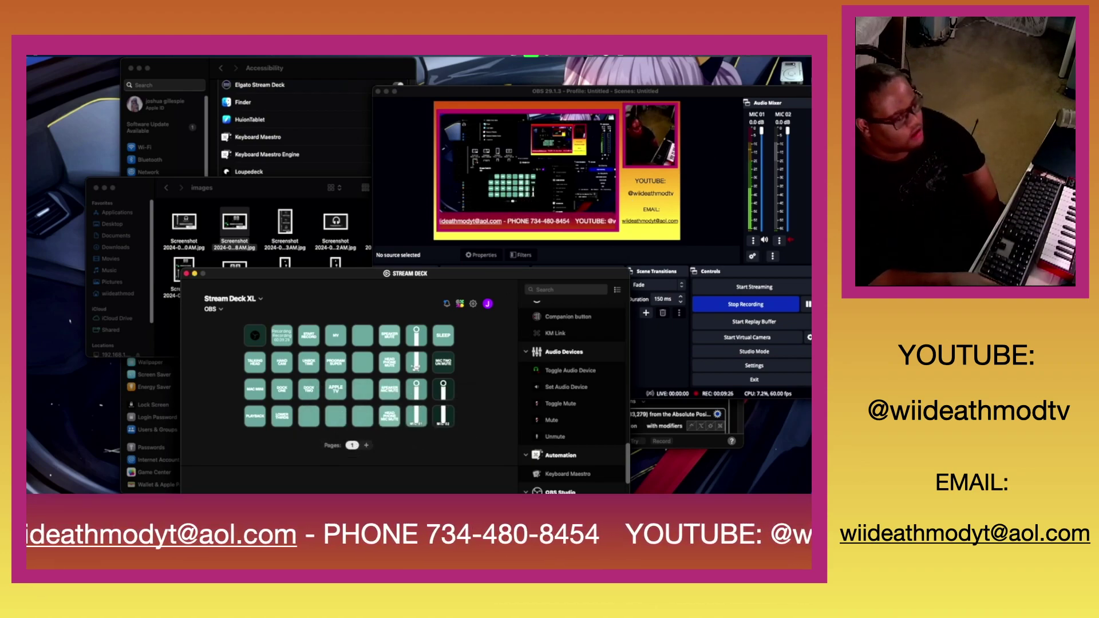
Step: Move the OBS Studio window off the desktop icons and minimize it
drag(695, 97, 534, 104)
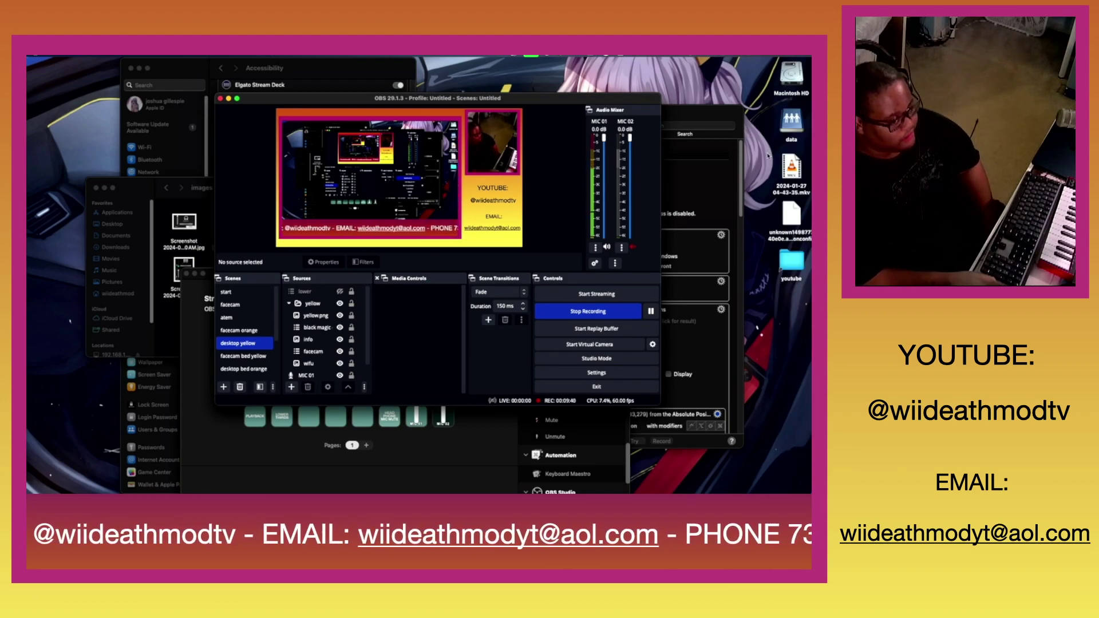
mouse_move(797, 162)
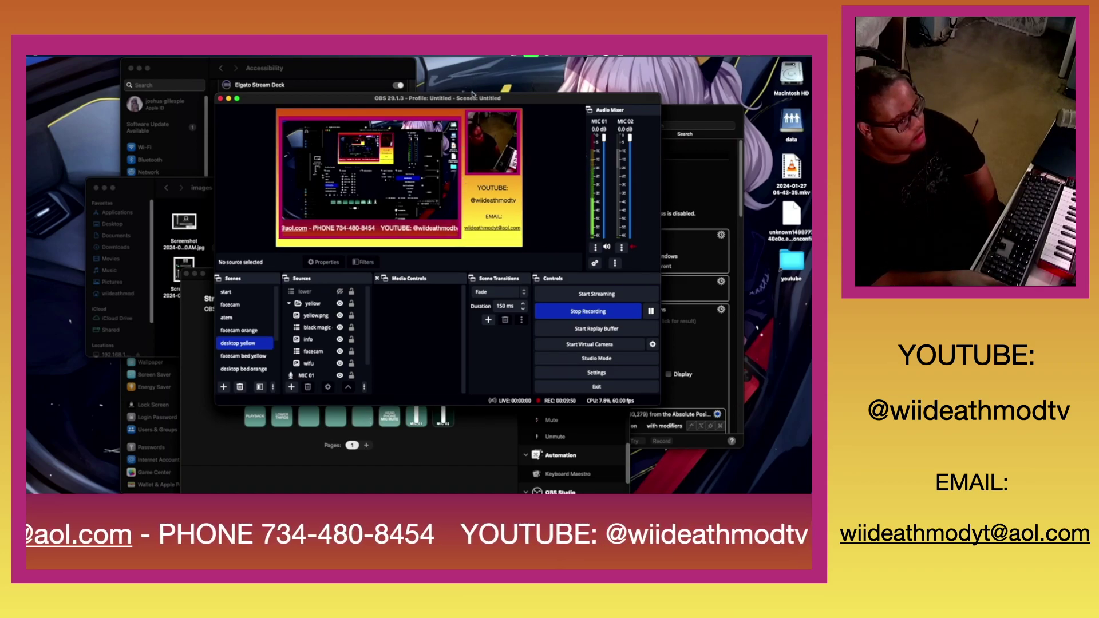
key(super+m)
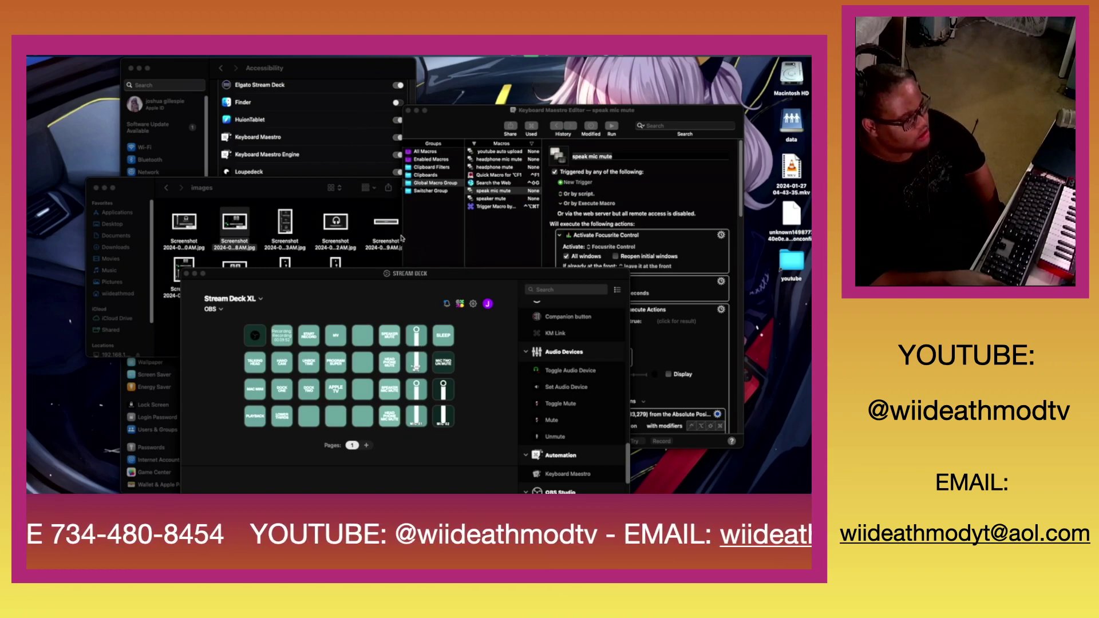
Step: Switch to Keyboard Maestro Editor and examine the opening actions of the speak mic mute macro
click(470, 251)
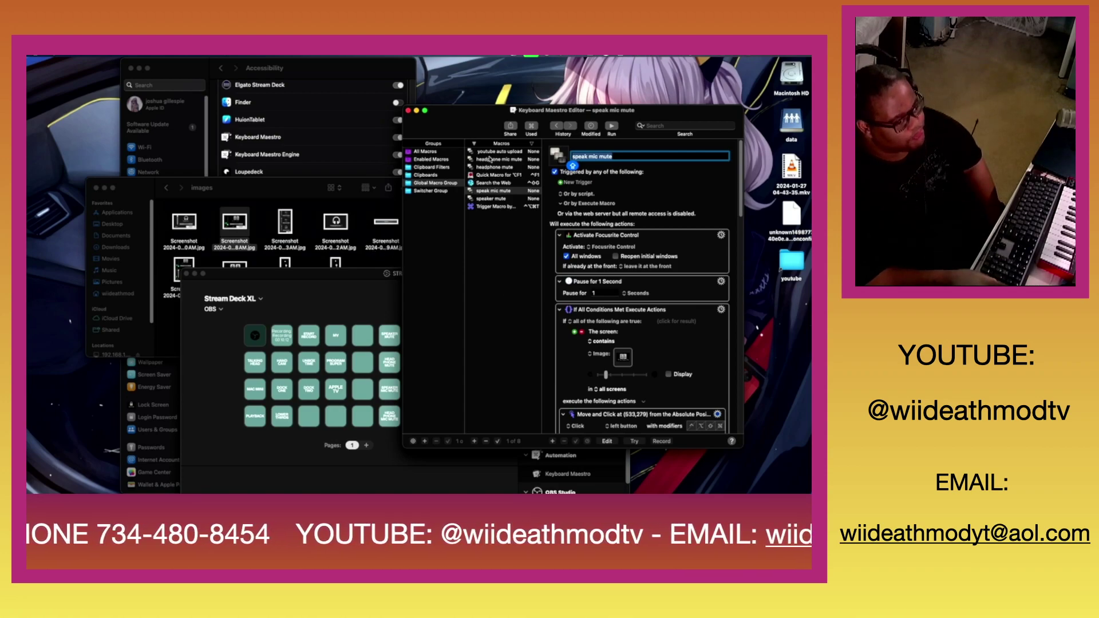
mouse_move(799, 421)
scroll(626, 340, down, 3)
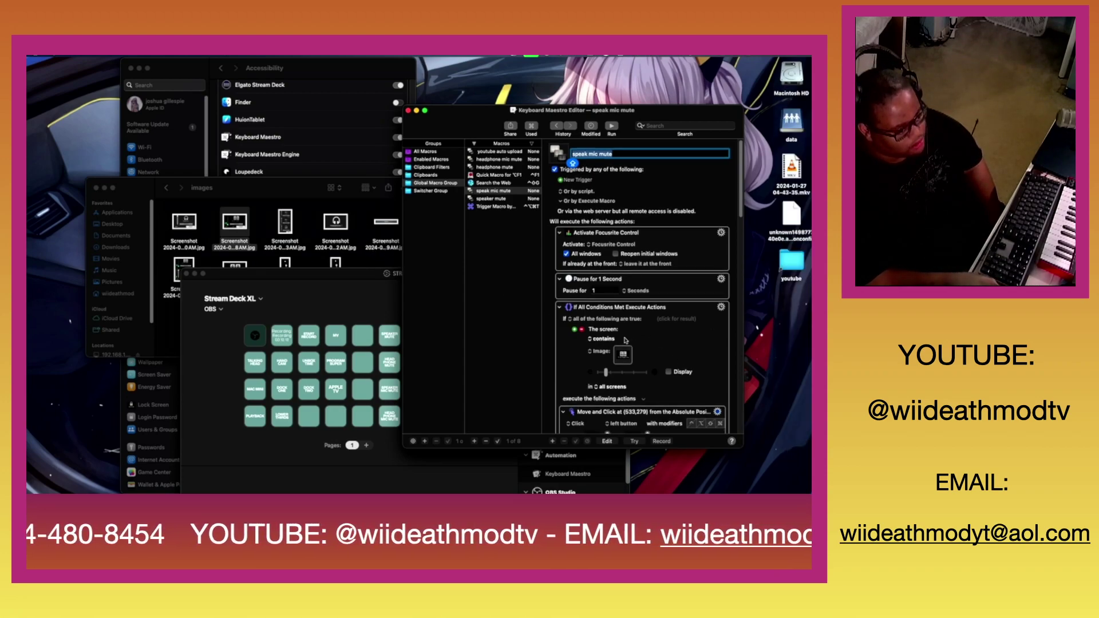
scroll(626, 341, up, 1)
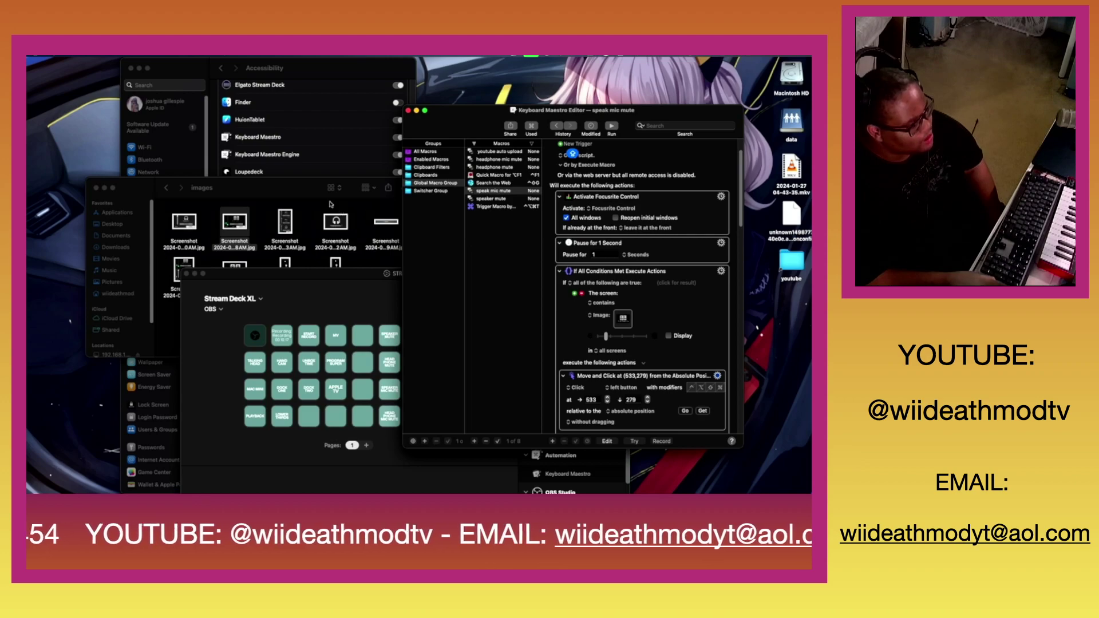
Step: Bring the images folder forward, open Focusrite Control, and position its window so the whole mixer is visible
click(295, 185)
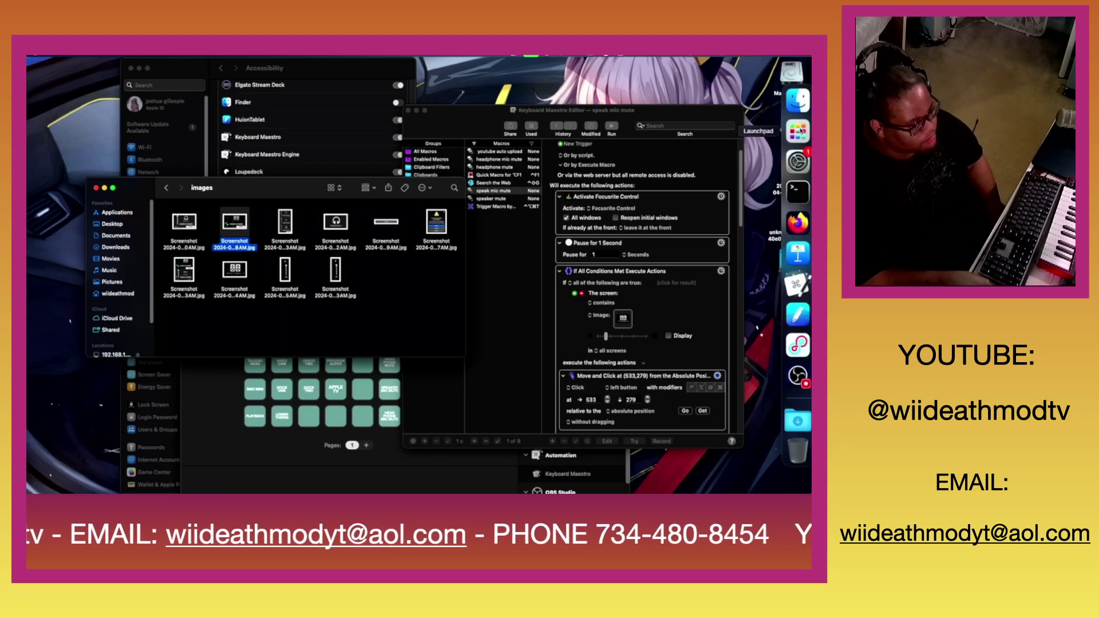
click(798, 132)
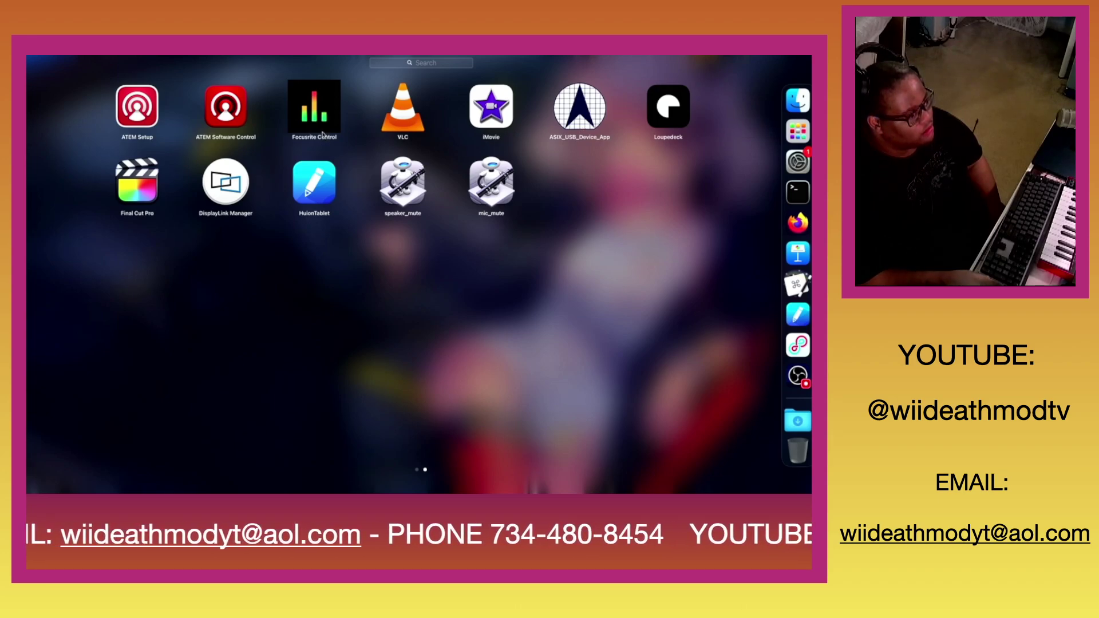
click(323, 135)
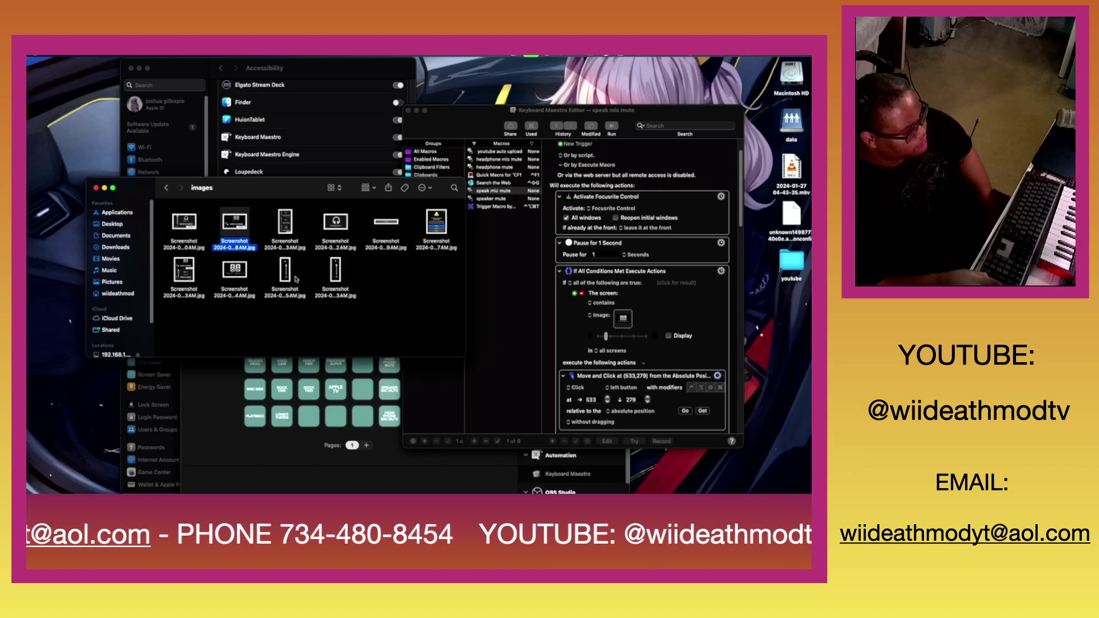
mouse_move(799, 132)
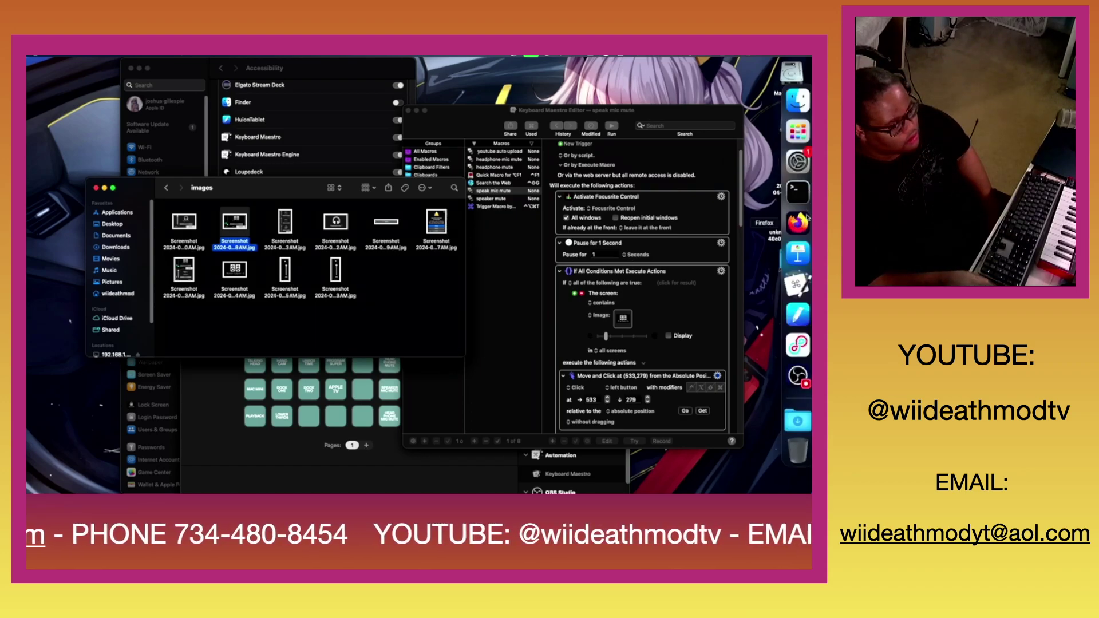
click(799, 132)
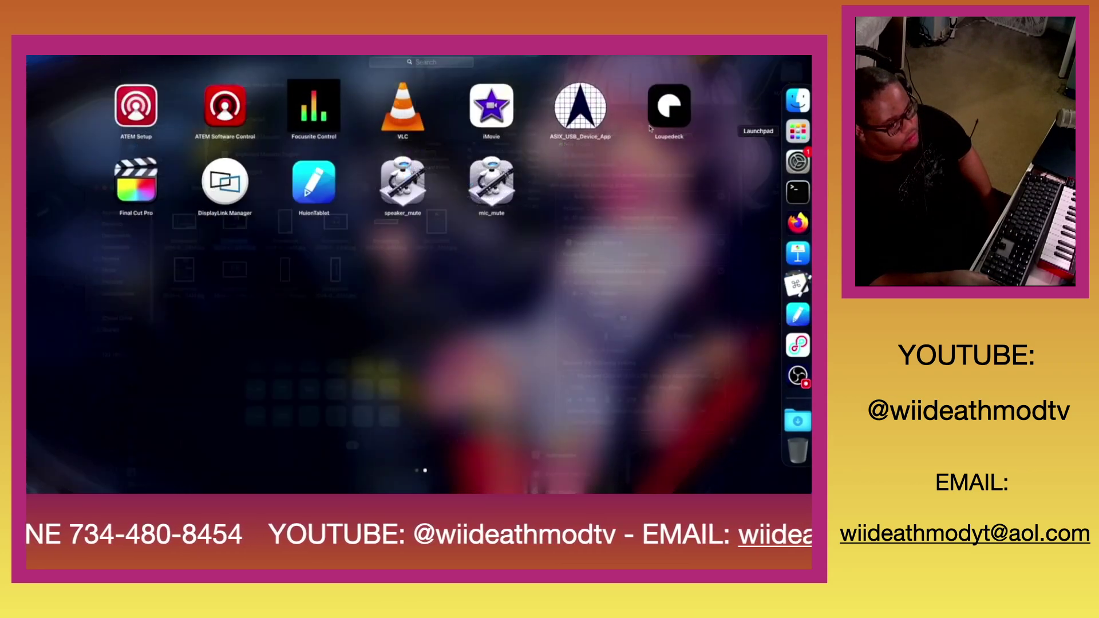
click(315, 109)
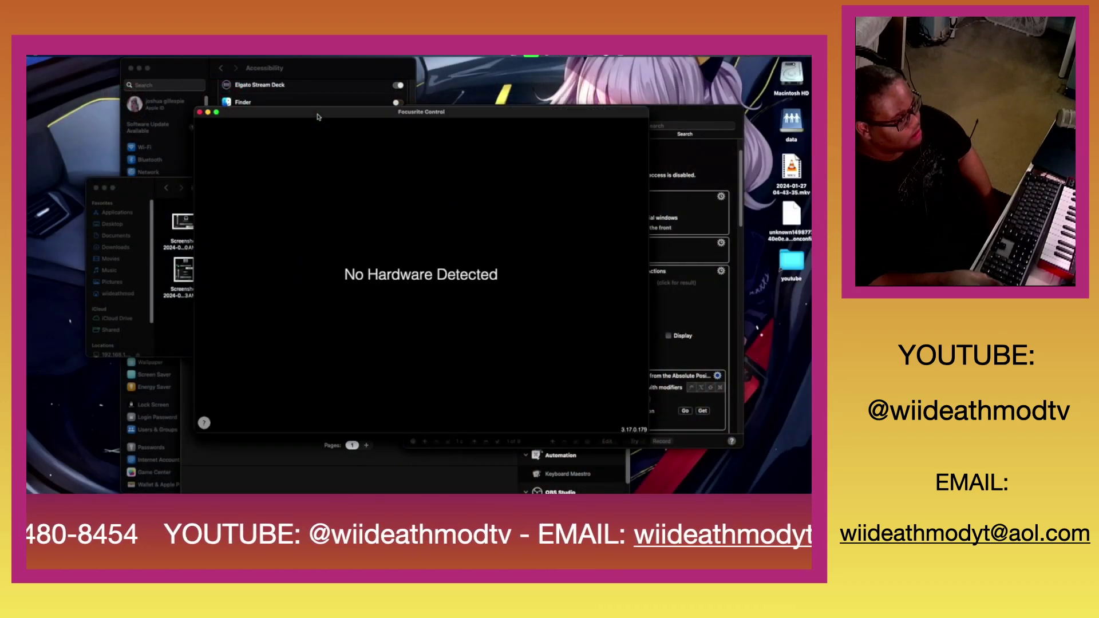
drag(328, 112, 357, 265)
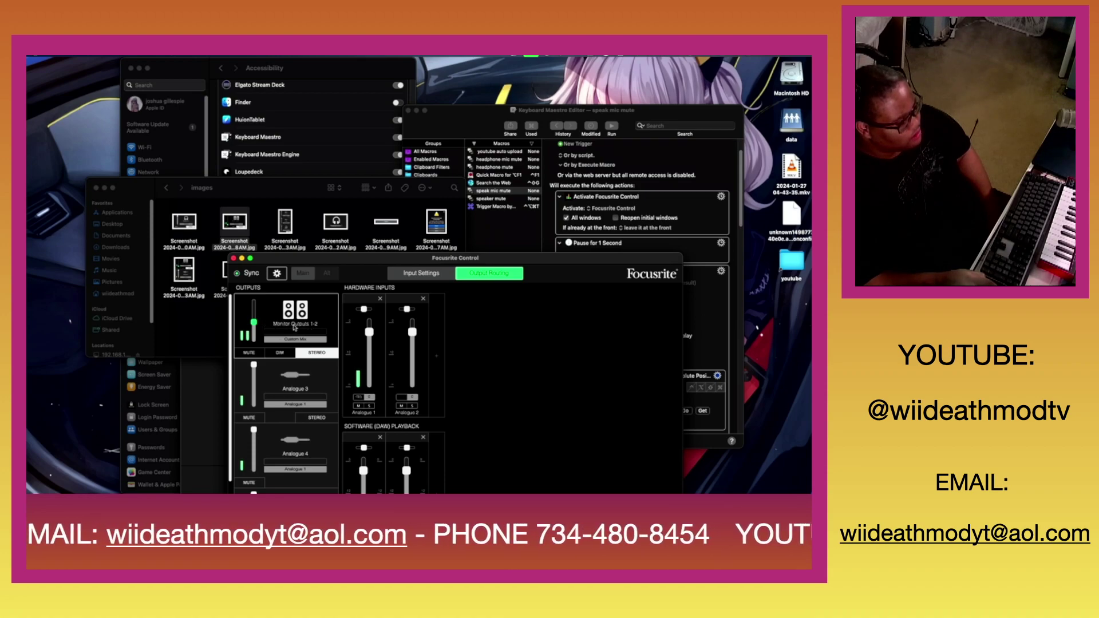
drag(363, 260, 372, 120)
Step: Look through the output channels in Focusrite Control, from Monitor Outputs 1-2 to S/PDIF Outputs 1-2
scroll(297, 286, down, 1)
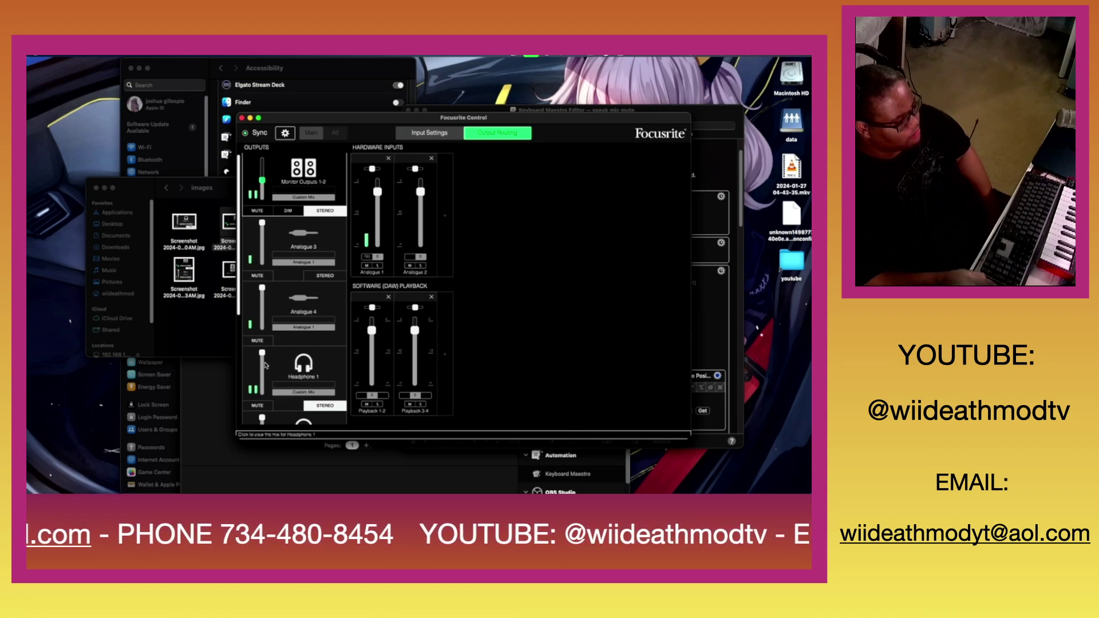
scroll(312, 375, down, 3)
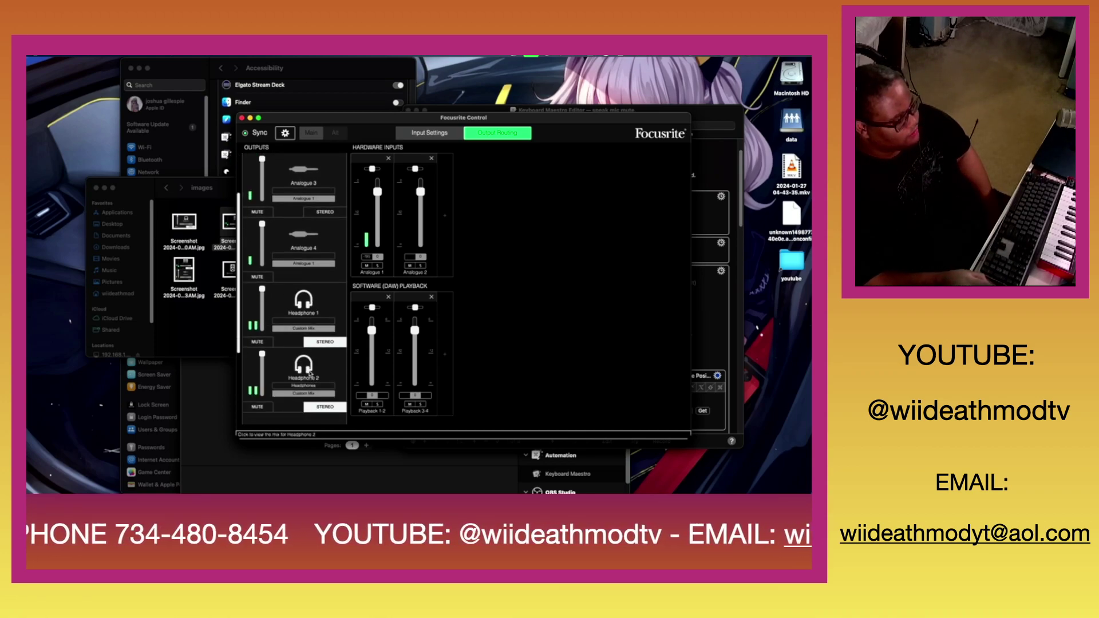
scroll(309, 373, down, 3)
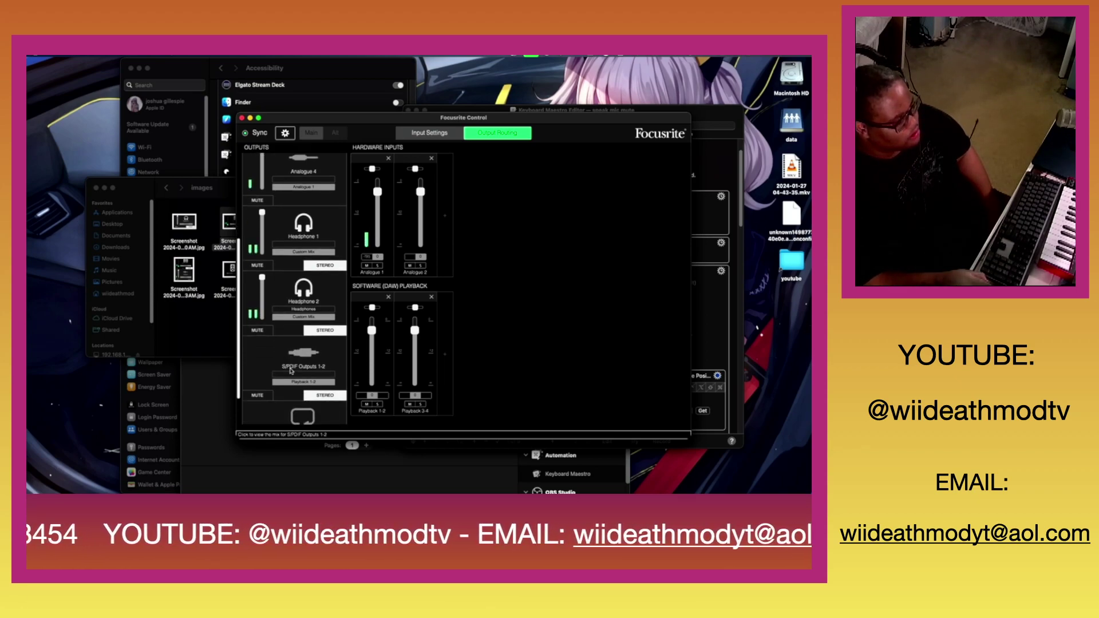
scroll(291, 370, up, 5)
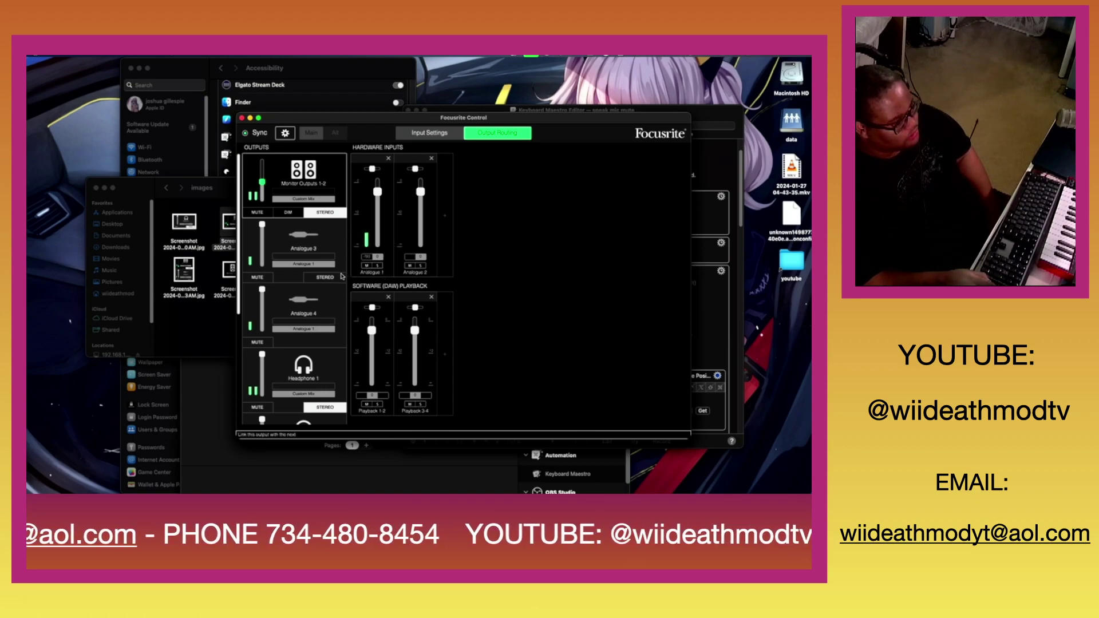
Step: Move Focusrite Control aside to look at the screenshots in the images folder, and bring its window back over them
drag(371, 115, 451, 129)
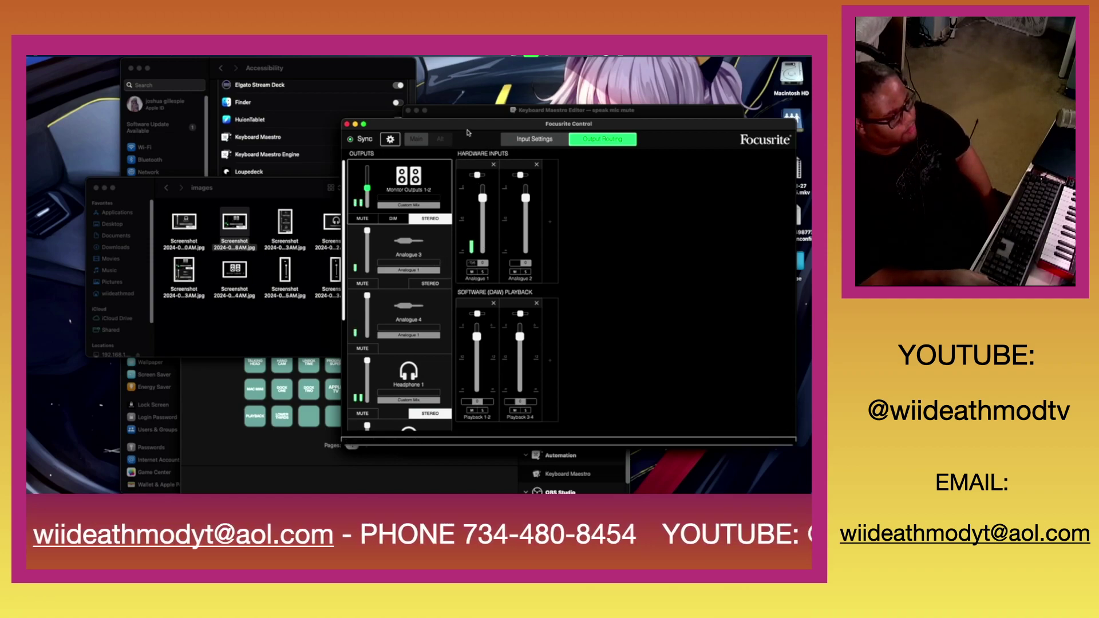
drag(468, 133, 579, 65)
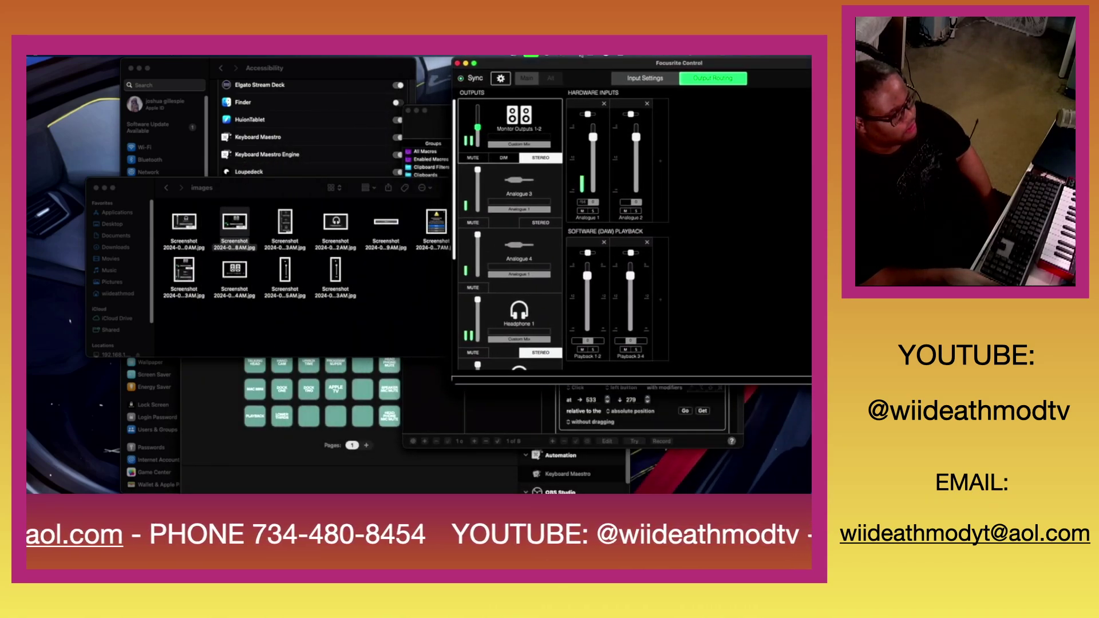
click(439, 219)
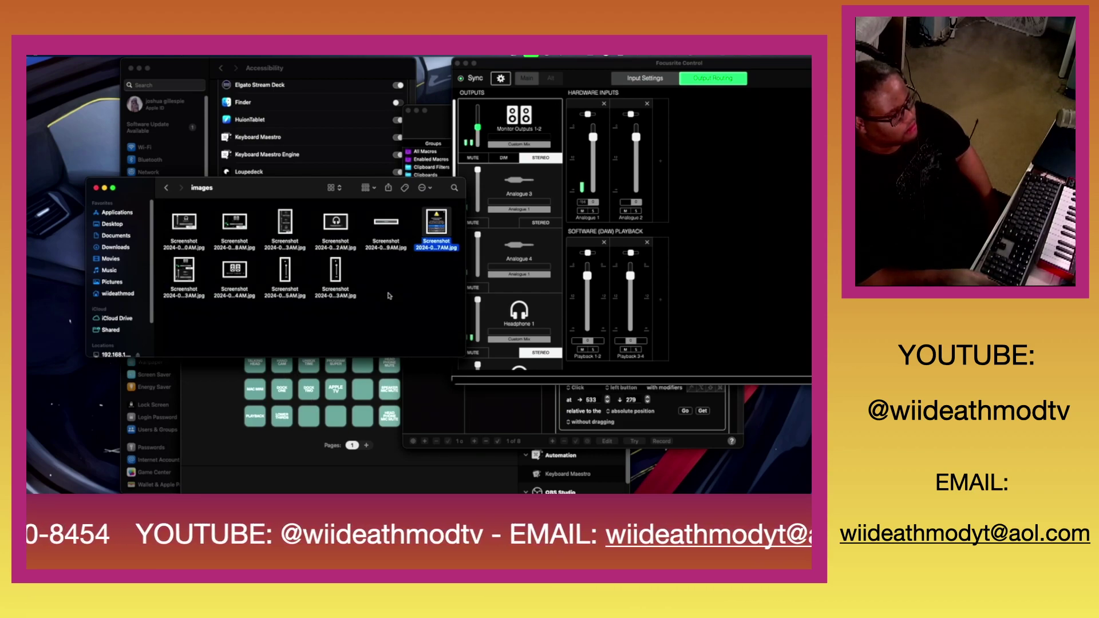
click(375, 225)
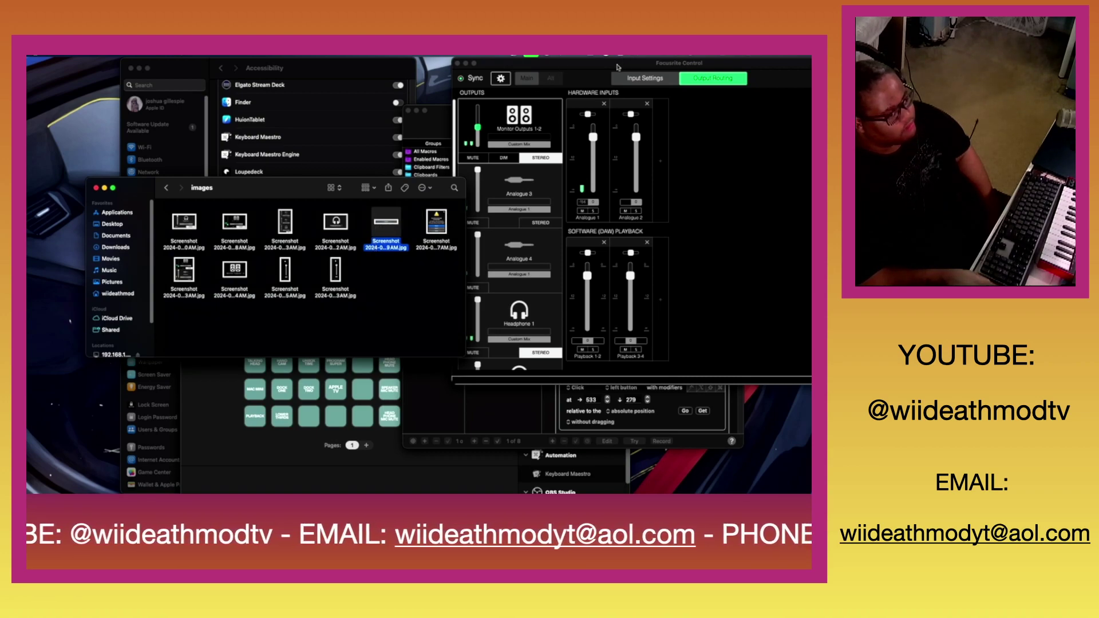
drag(618, 67, 314, 92)
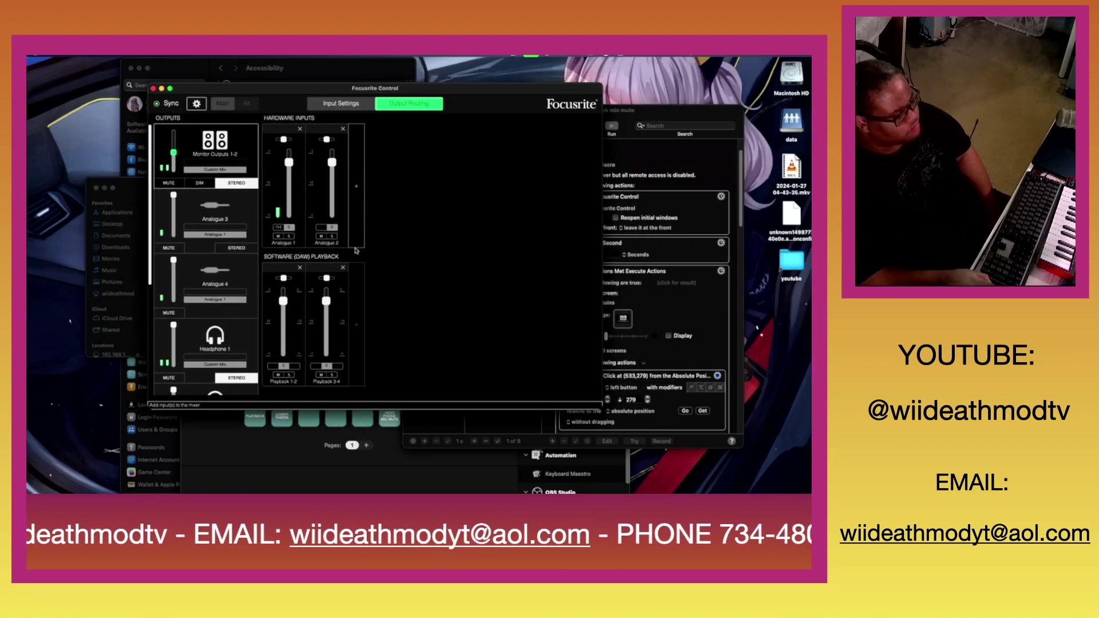
Step: Switch to Keyboard Maestro Editor and examine the speak mic mute macro's activate, pause, screen-image condition and Move and Click actions
click(622, 111)
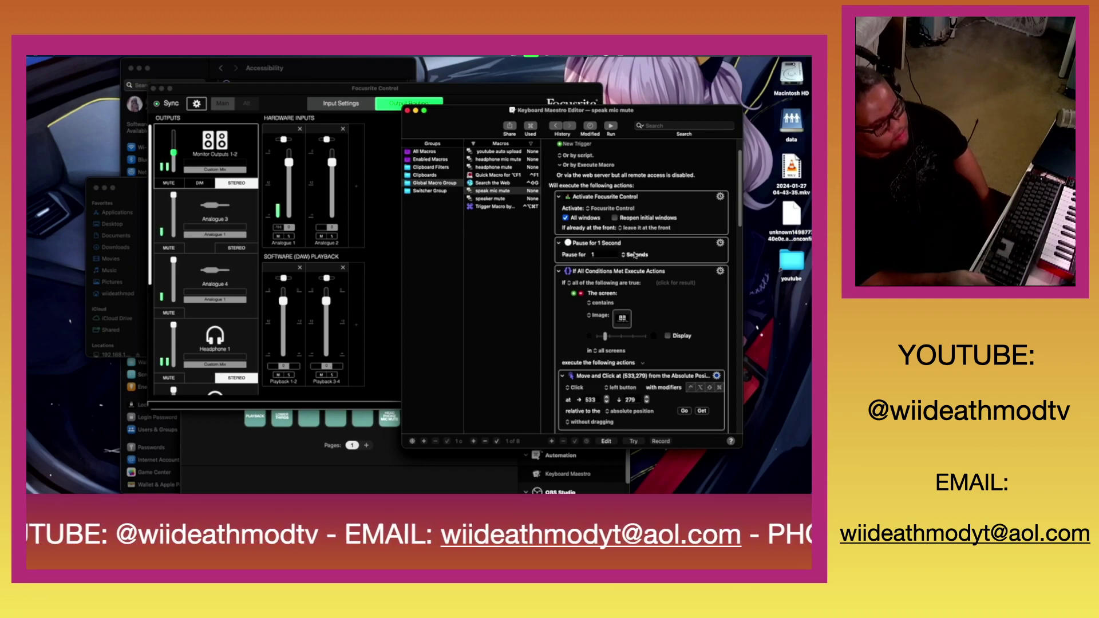
scroll(626, 256, down, 1)
scroll(624, 256, down, 3)
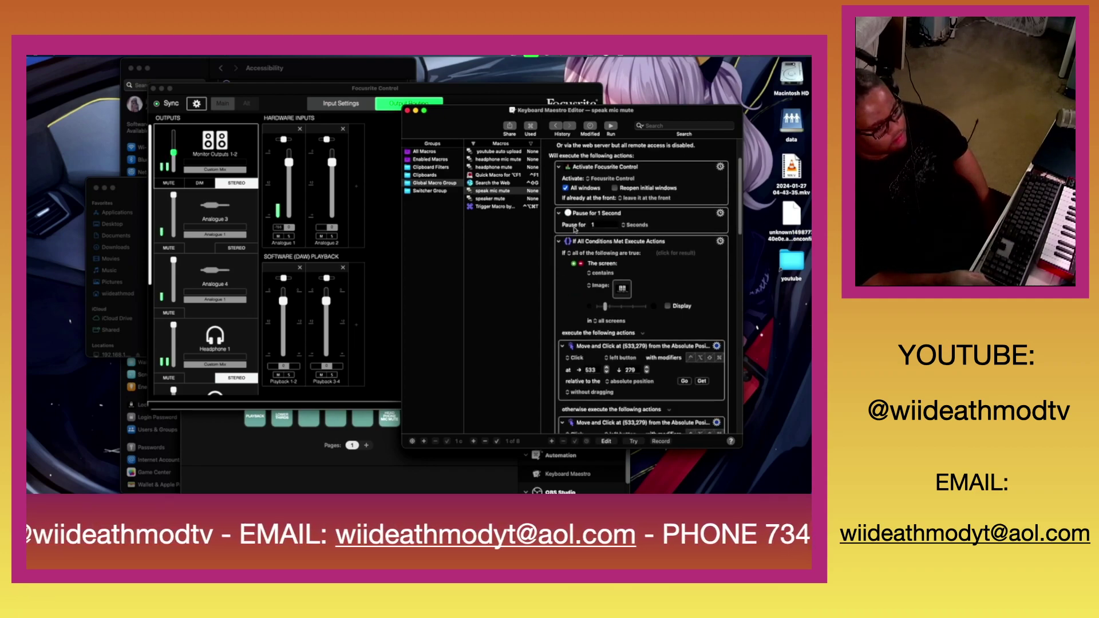
scroll(570, 240, down, 4)
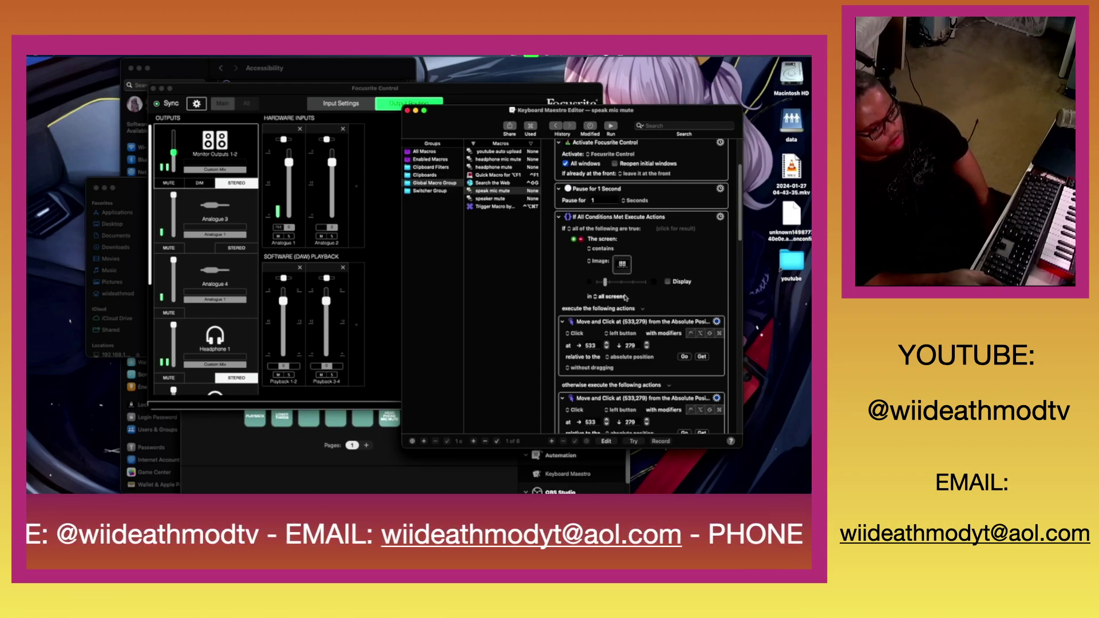
scroll(615, 355, down, 2)
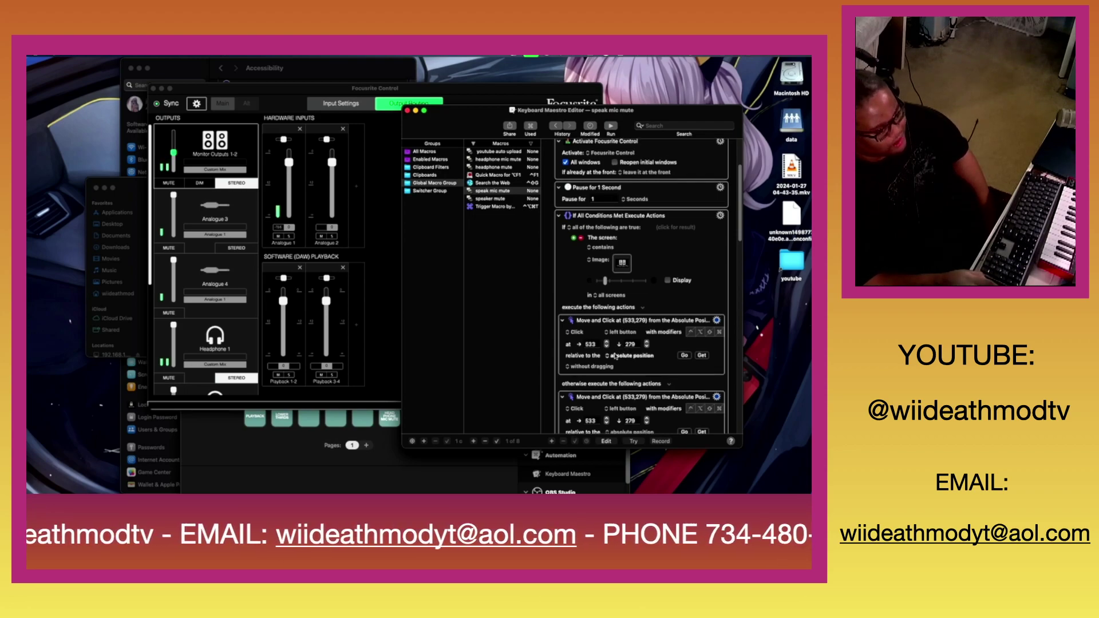
scroll(593, 367, down, 1)
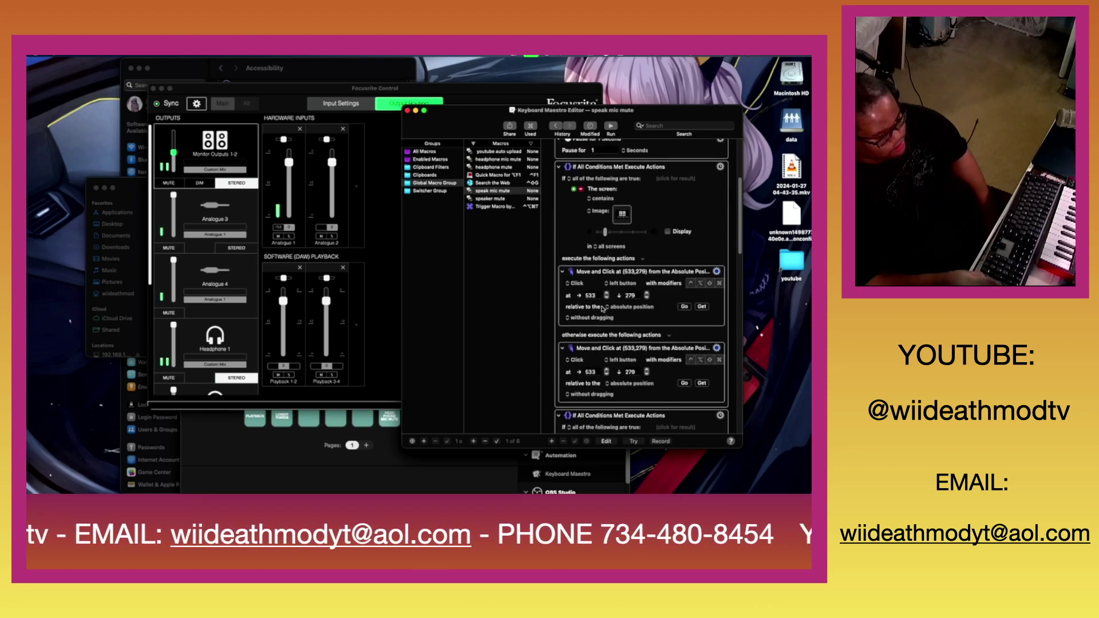
scroll(596, 332, down, 1)
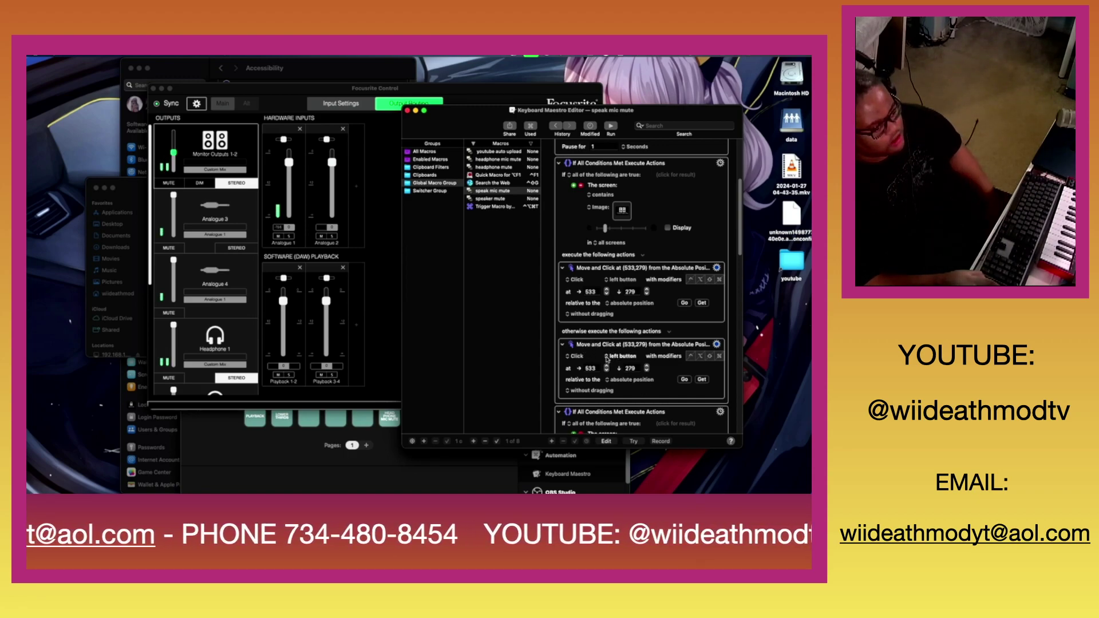
scroll(605, 354, down, 1)
scroll(607, 354, down, 3)
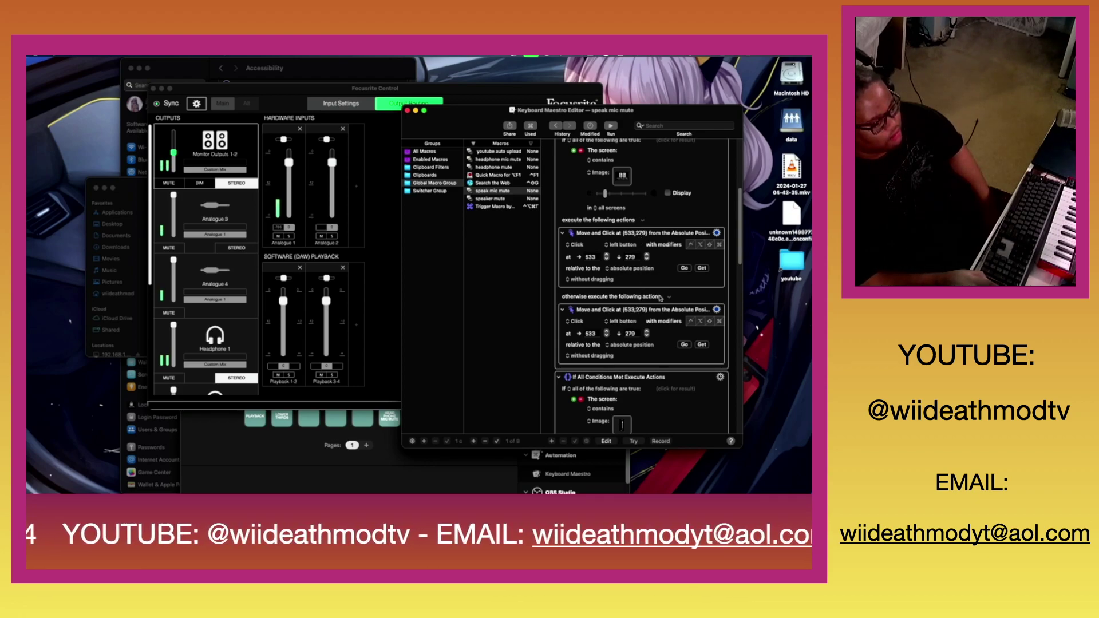
scroll(657, 314, down, 1)
scroll(657, 313, down, 5)
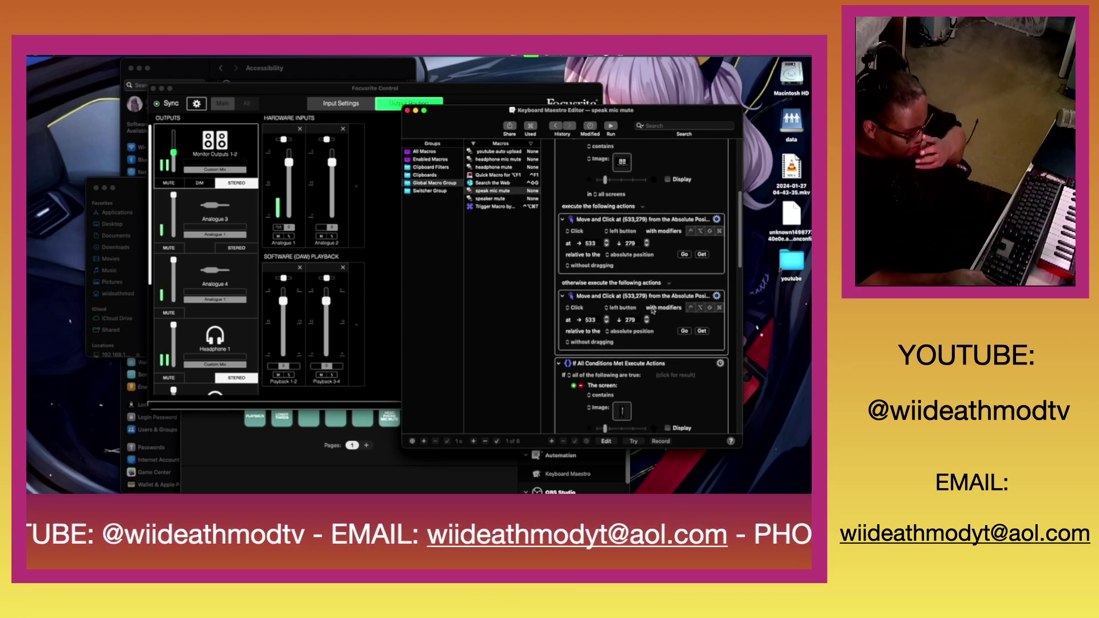
Step: Examine the rest of the speak mic mute macro, from its screen-image conditions through the Quit Focusrite Control action to the final clicks
scroll(645, 304, up, 12)
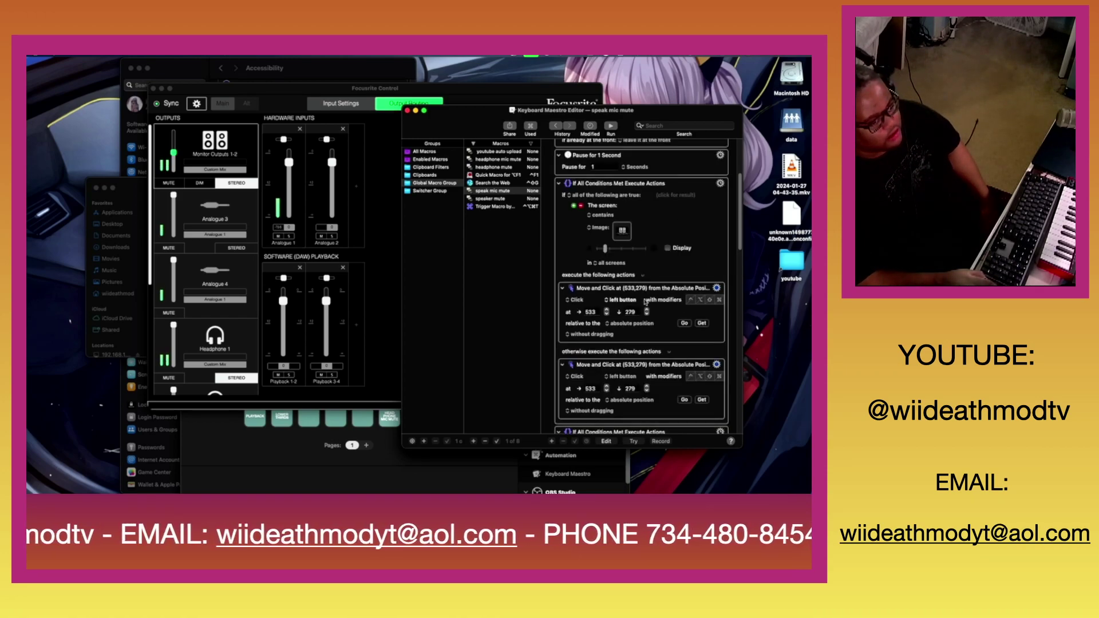
scroll(645, 302, down, 13)
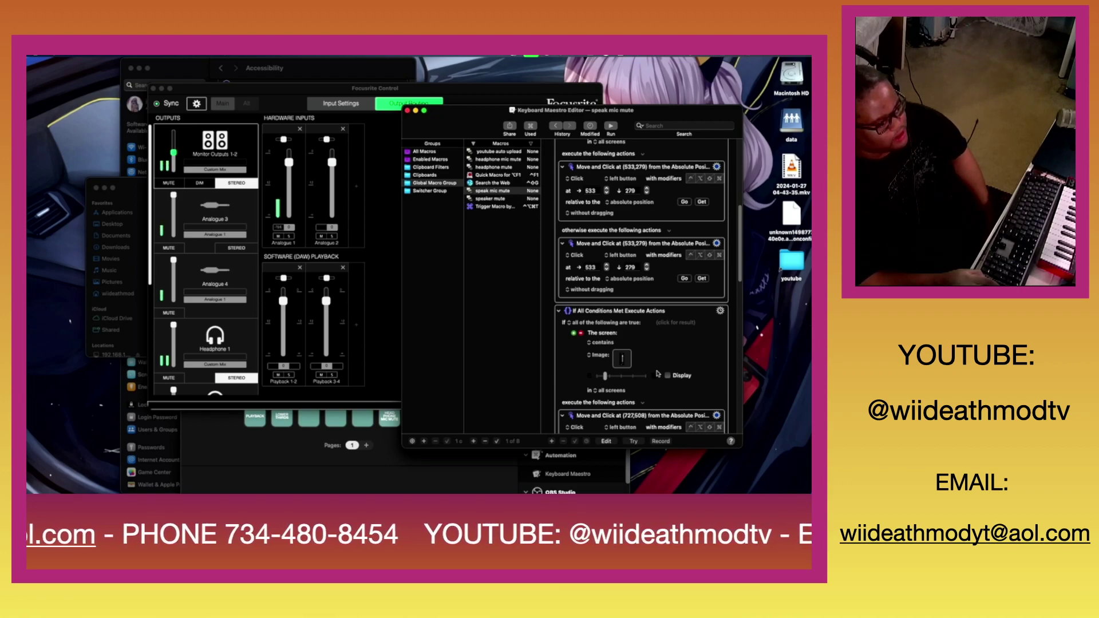
scroll(657, 374, down, 2)
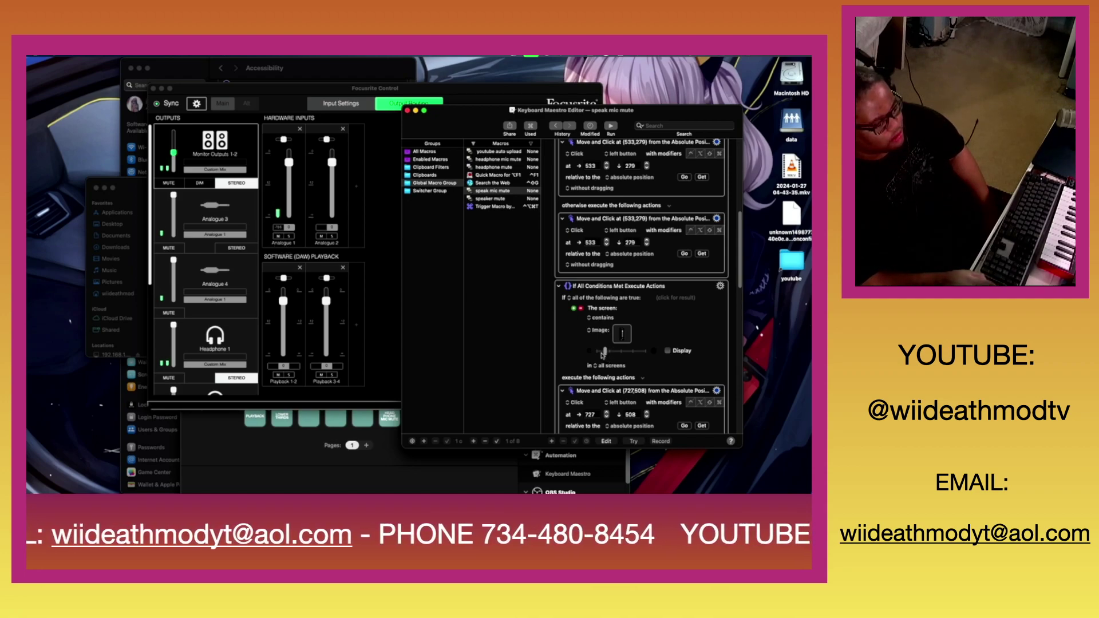
scroll(607, 353, down, 5)
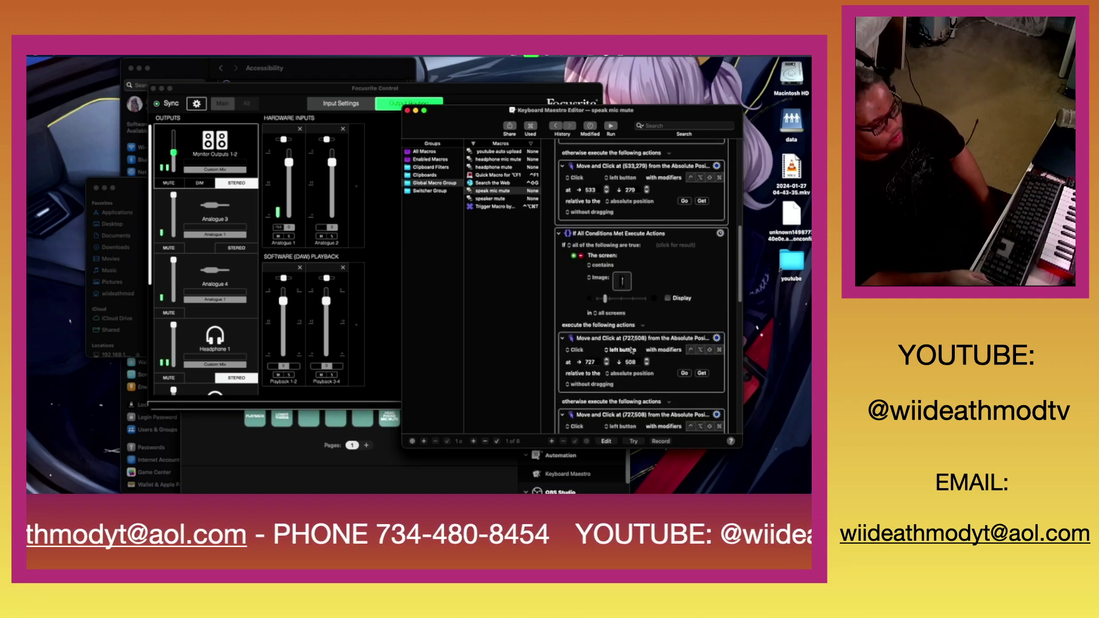
scroll(632, 351, down, 10)
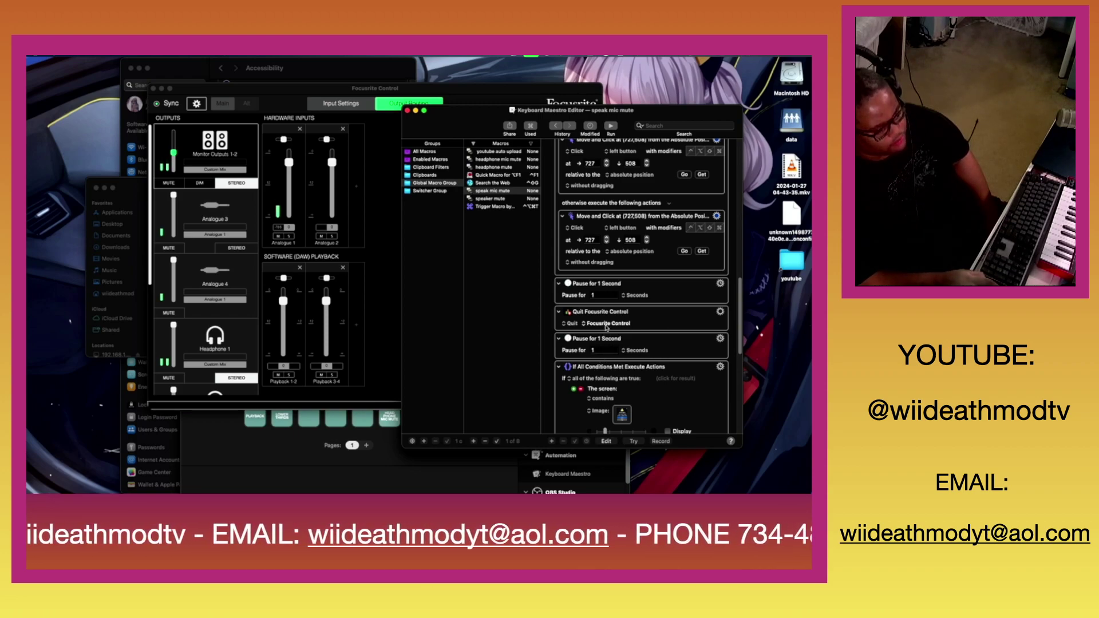
scroll(610, 415, down, 2)
scroll(610, 415, down, 5)
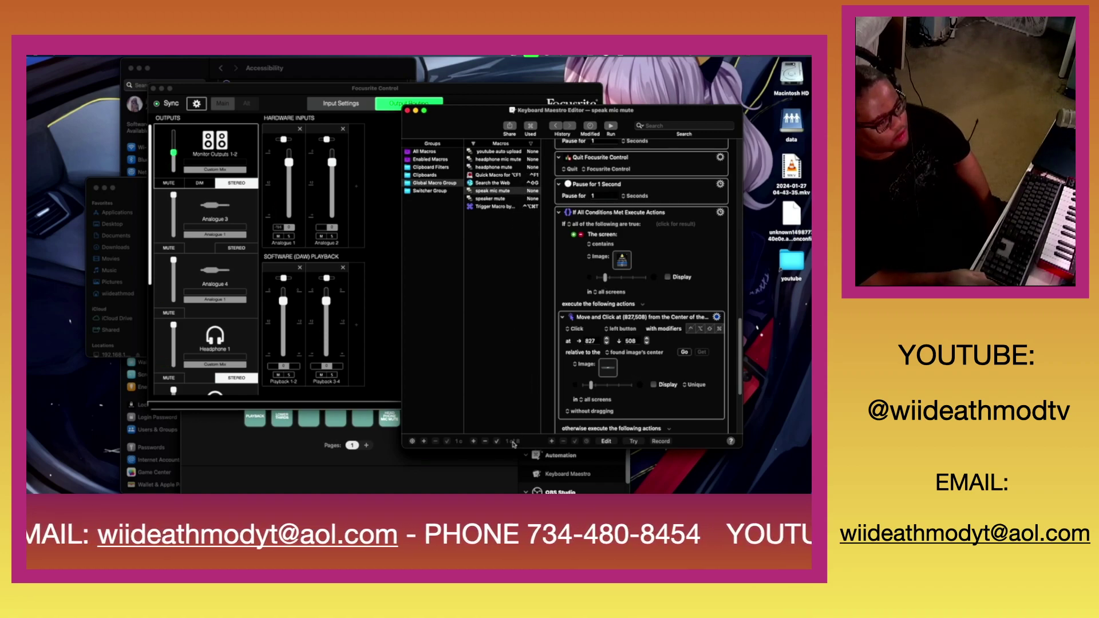
key(super+v)
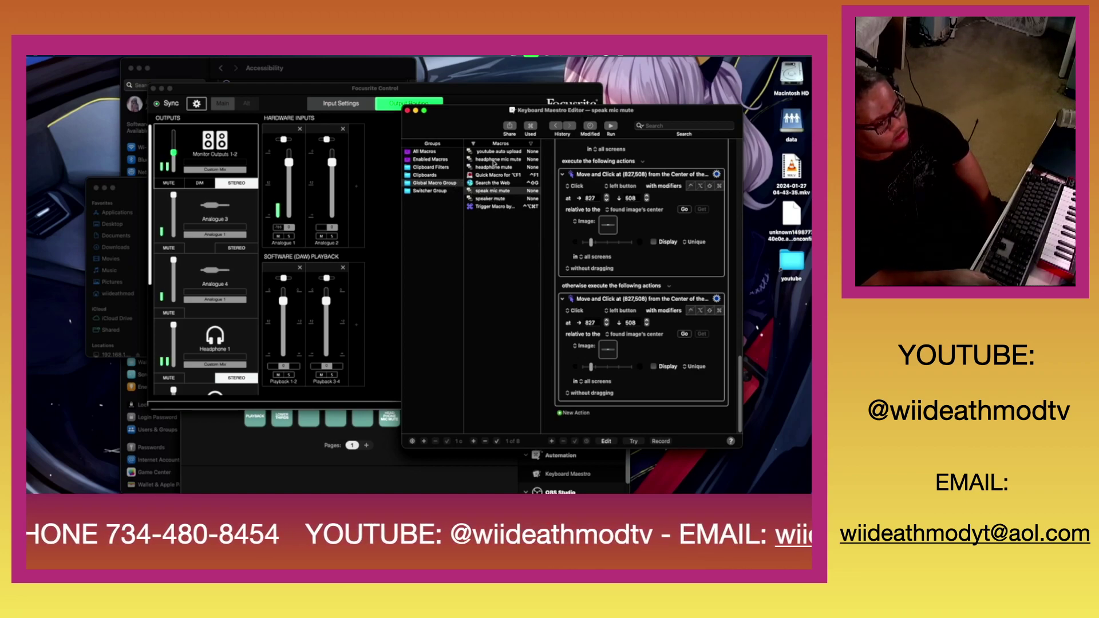
Step: Open the headphone mic mute macro and review its actions from Activate Focusrite Control through Quit Focusrite Control
click(494, 159)
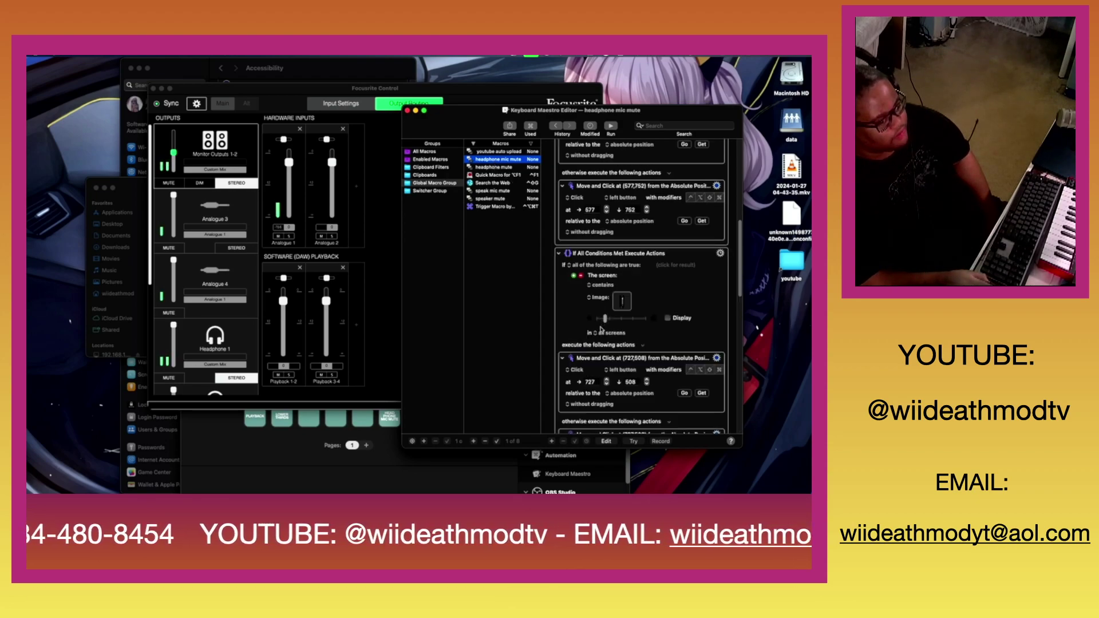
scroll(601, 330, up, 10)
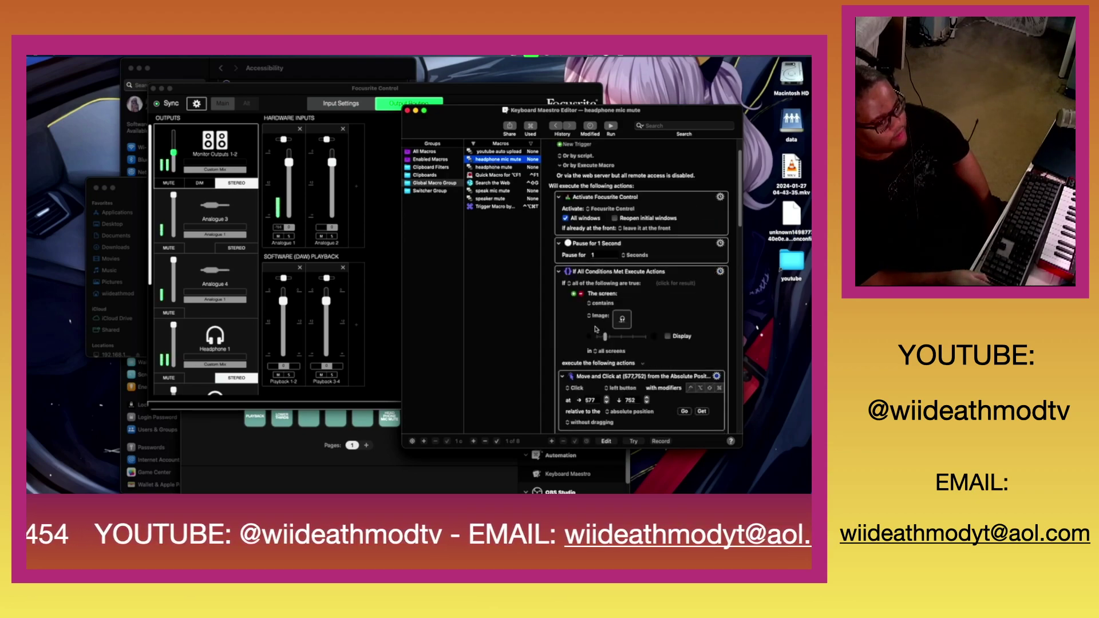
scroll(596, 329, up, 3)
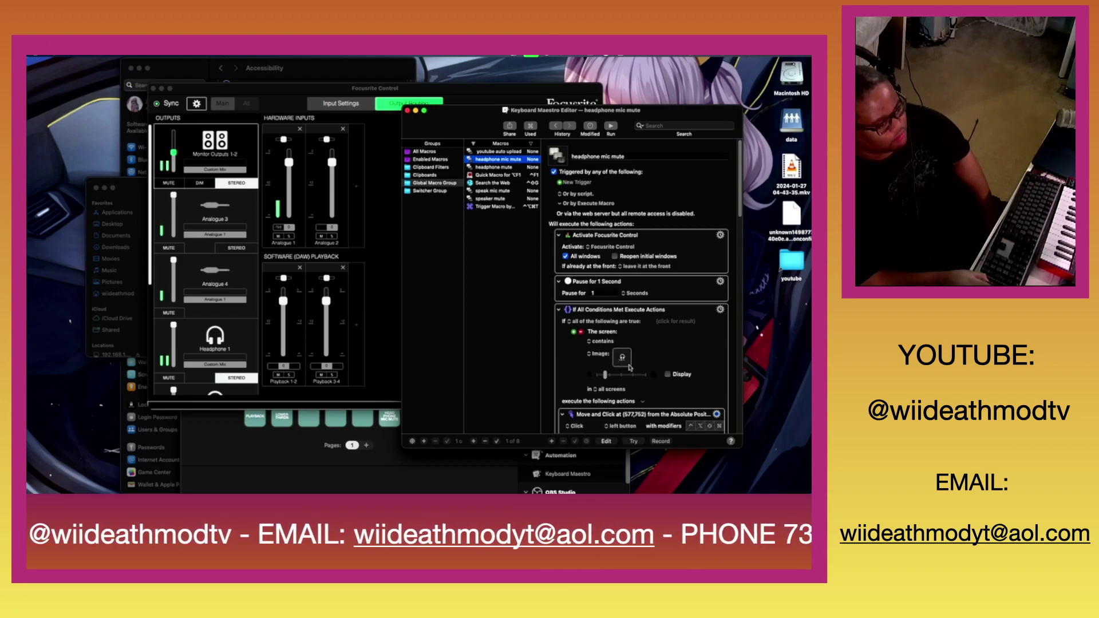
scroll(621, 358, down, 10)
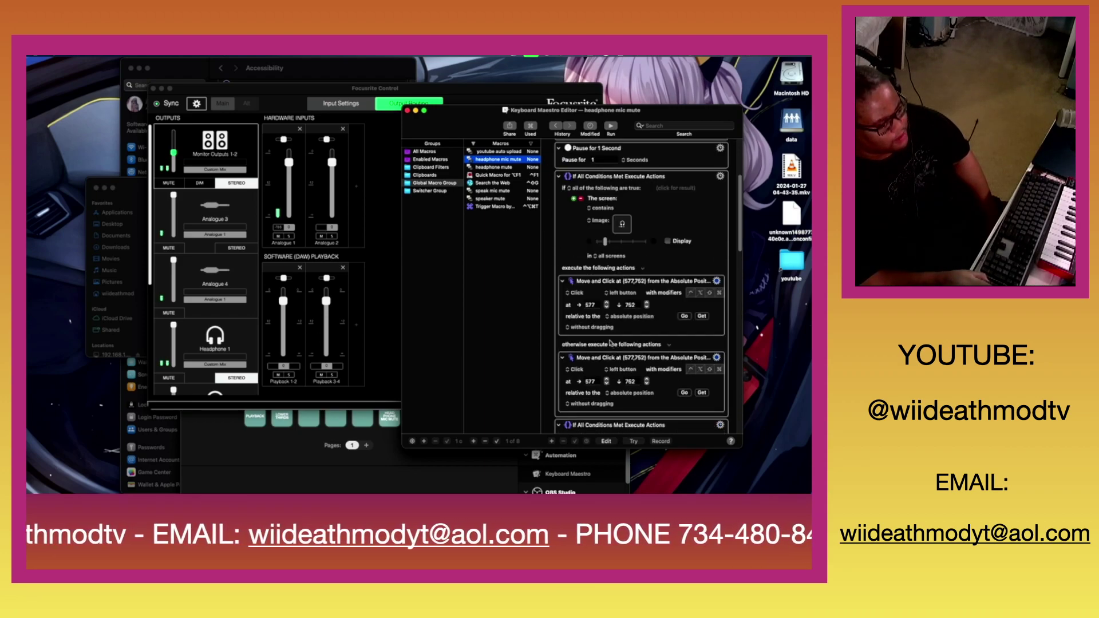
scroll(610, 341, down, 3)
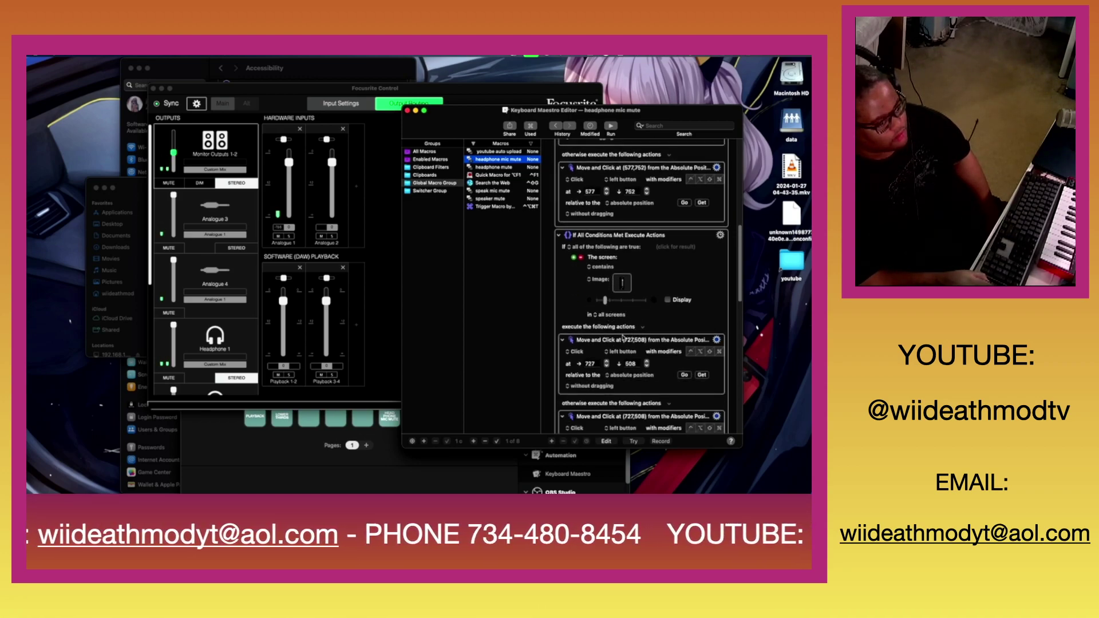
scroll(623, 337, down, 1)
scroll(624, 339, down, 5)
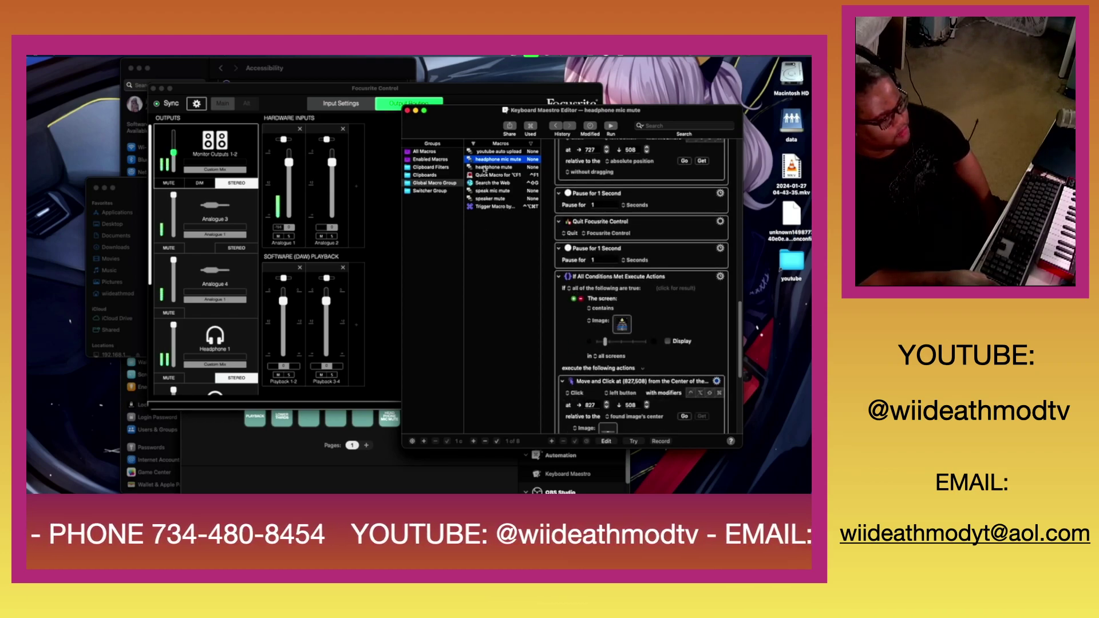
Step: Open the headphone mute macro and review its nested screen-image conditions and Move and Click actions through to the end
click(484, 168)
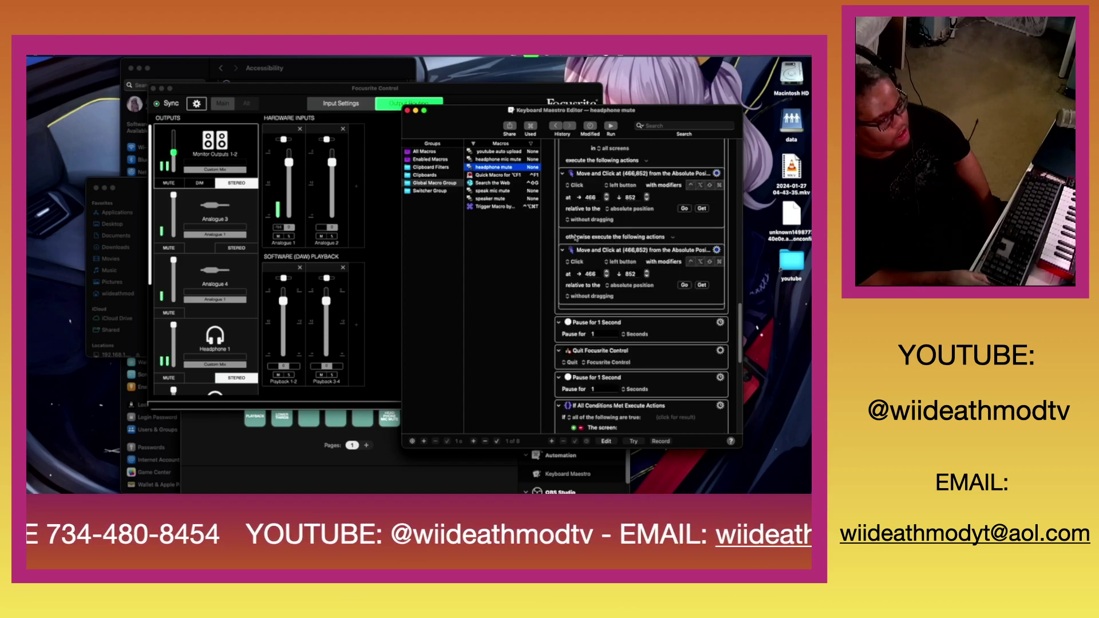
scroll(584, 247, down, 3)
scroll(585, 246, up, 3)
scroll(580, 245, up, 3)
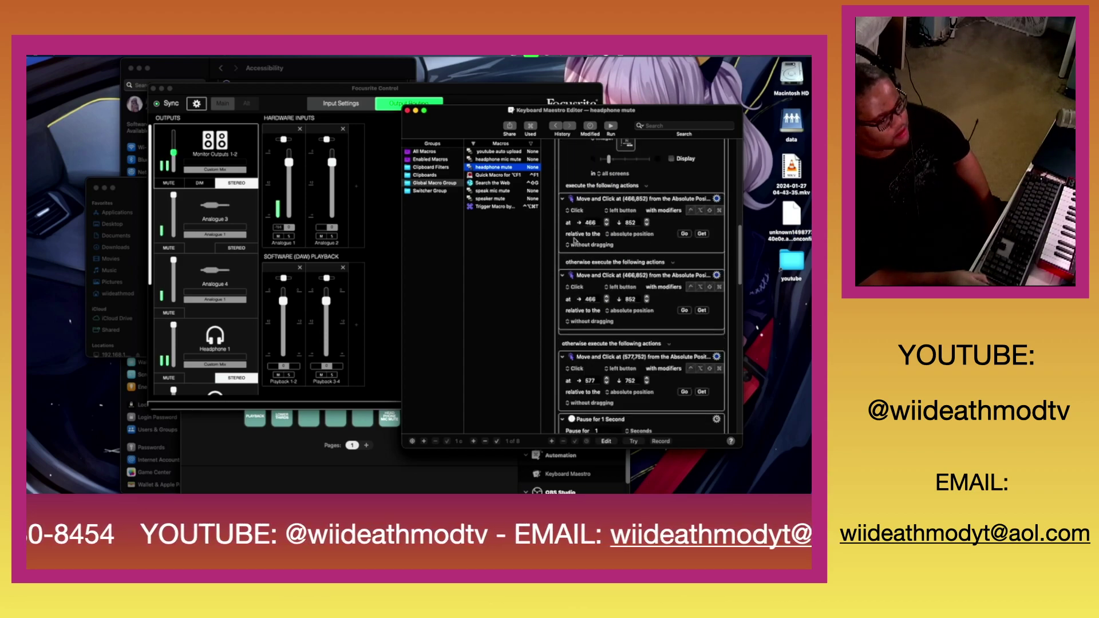
scroll(641, 225, down, 5)
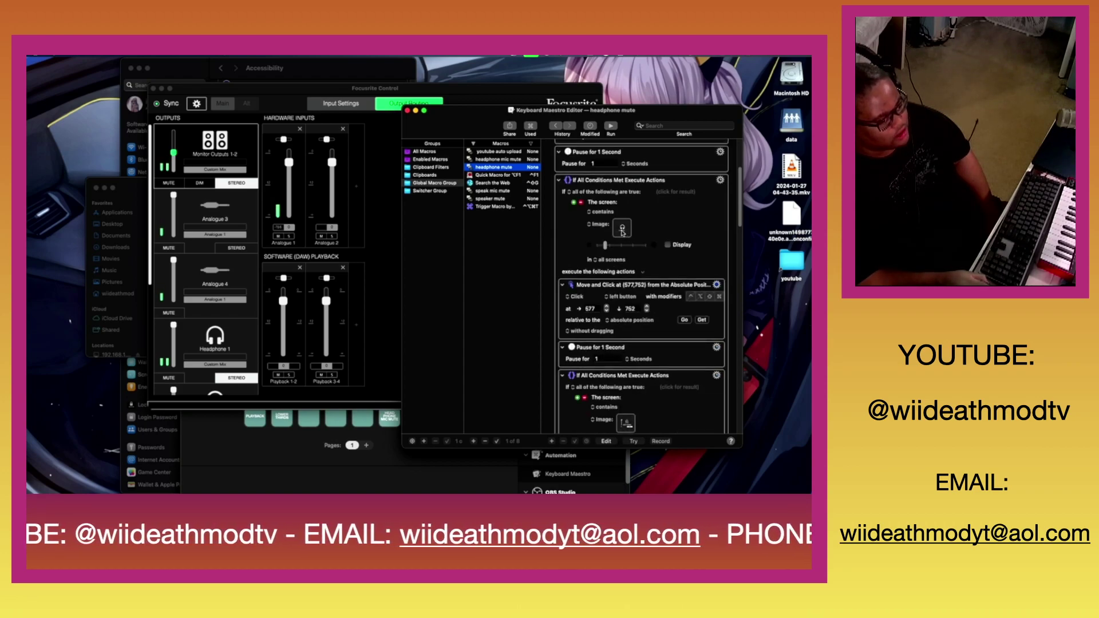
scroll(622, 232, down, 4)
scroll(622, 276, down, 3)
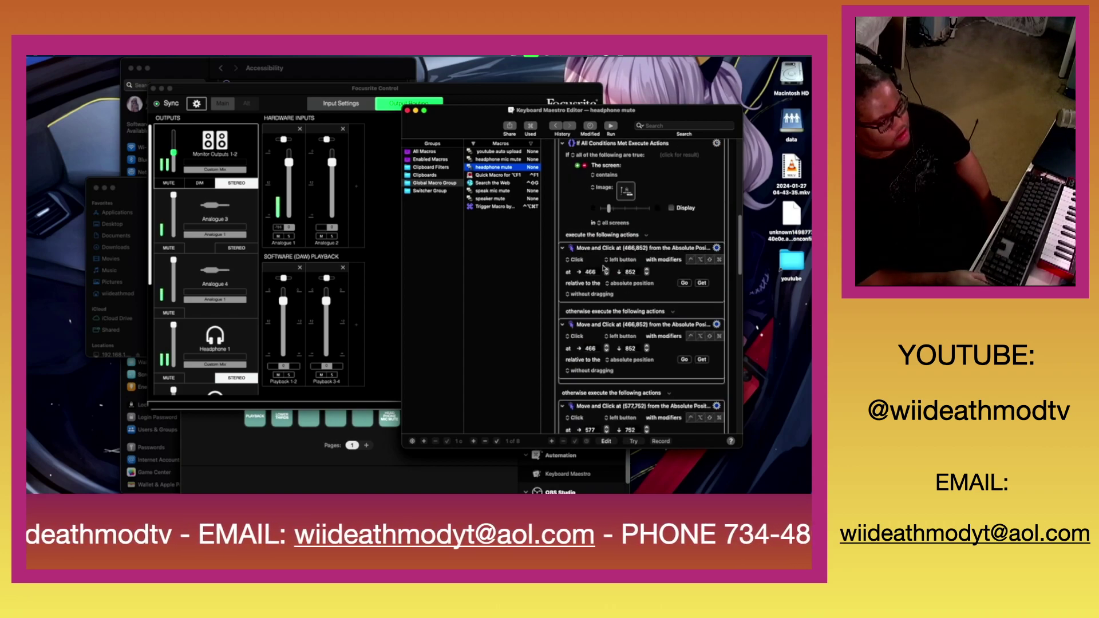
scroll(603, 262, down, 10)
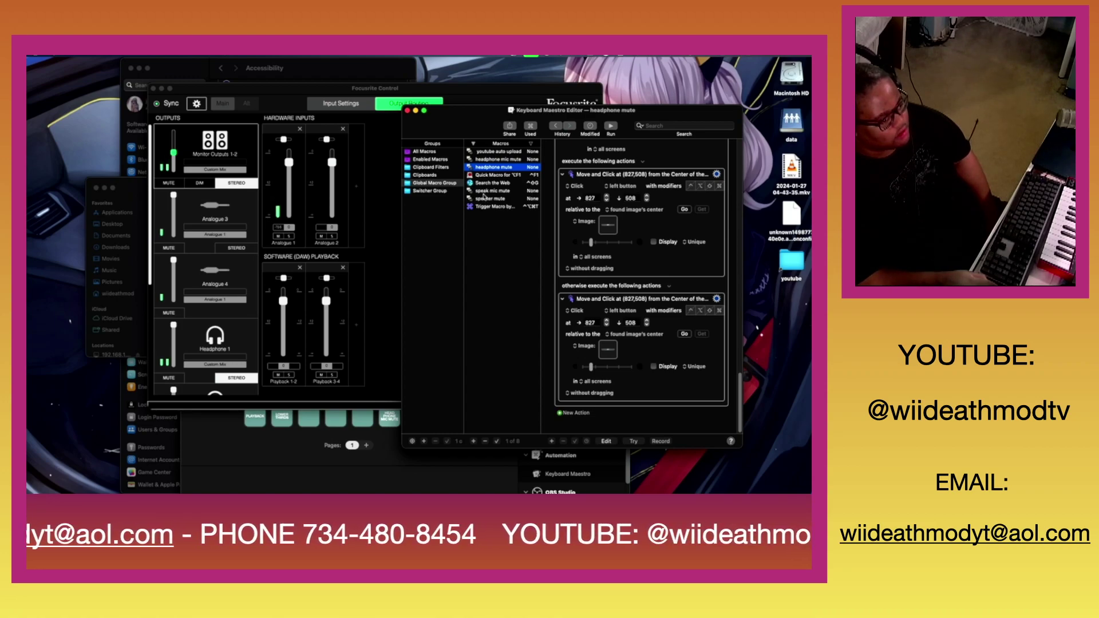
Step: Open the speaker mute macro, review its pauses, nested image conditions and click actions to the end, and return to its beginning
click(485, 198)
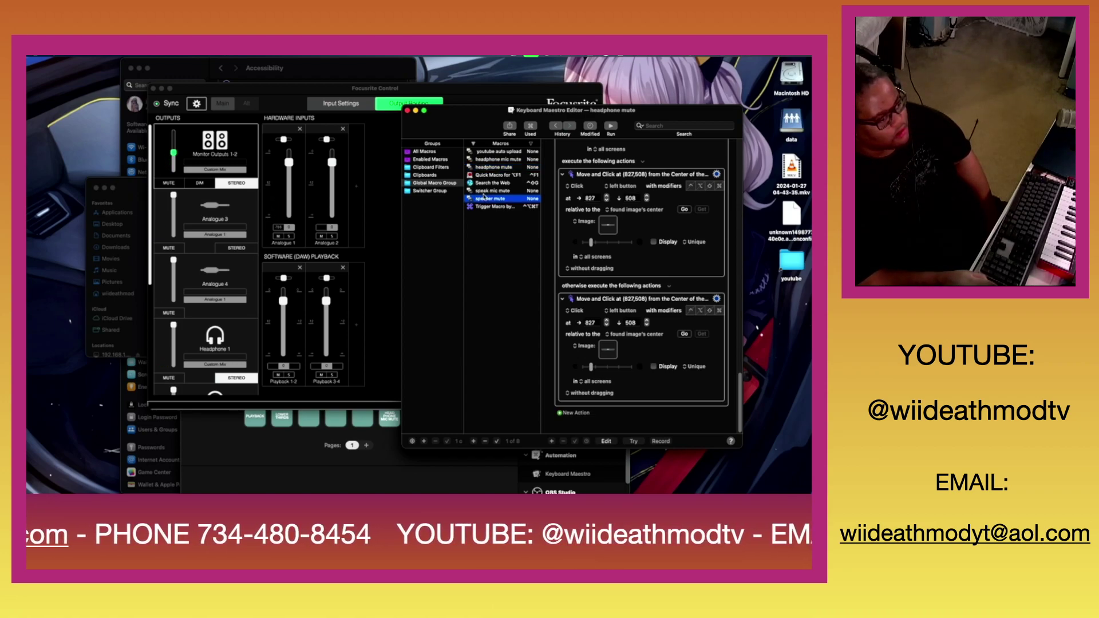
click(490, 192)
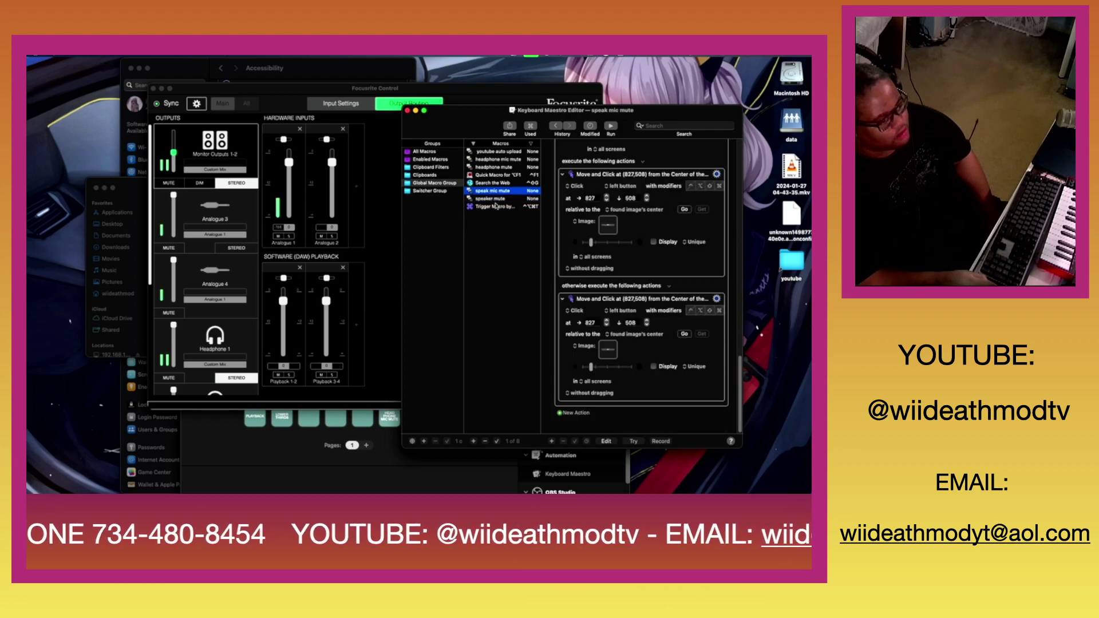
click(494, 200)
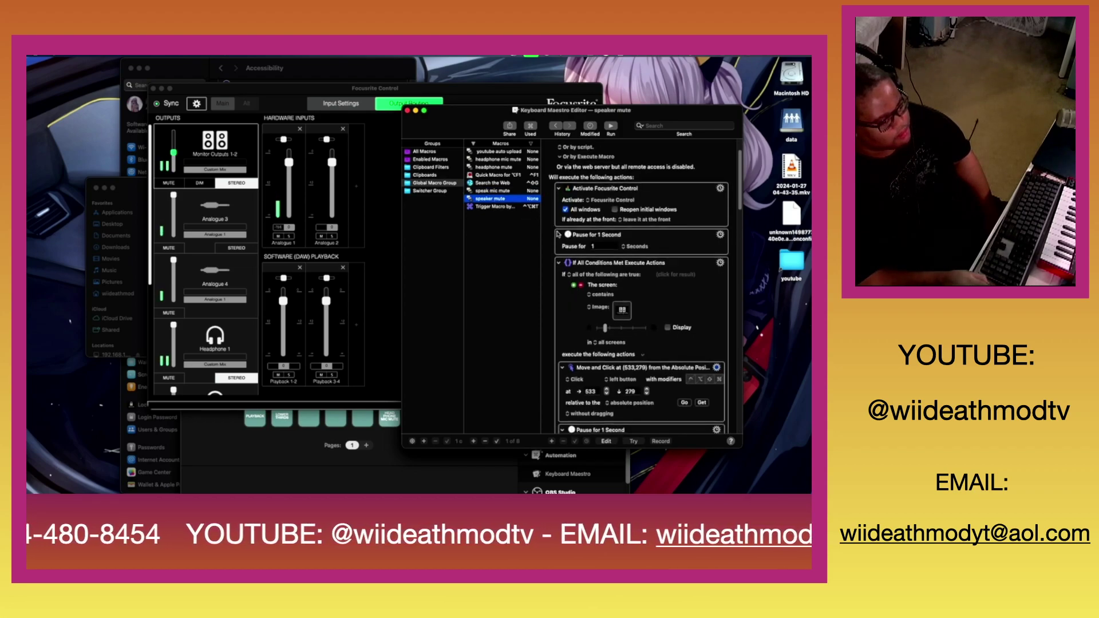
scroll(632, 256, down, 4)
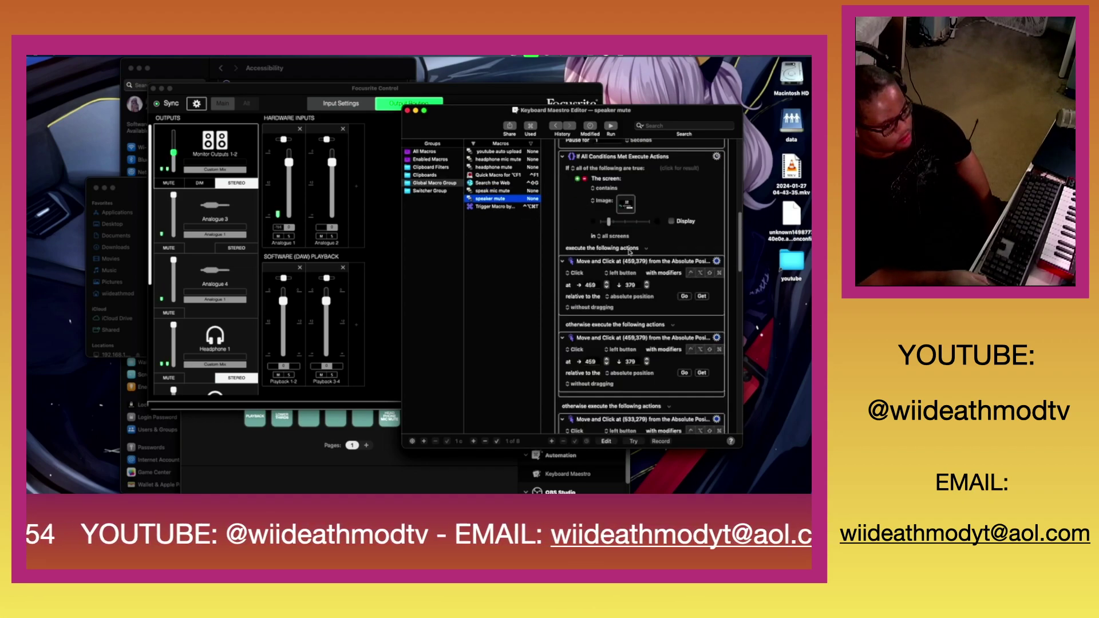
scroll(627, 248, down, 8)
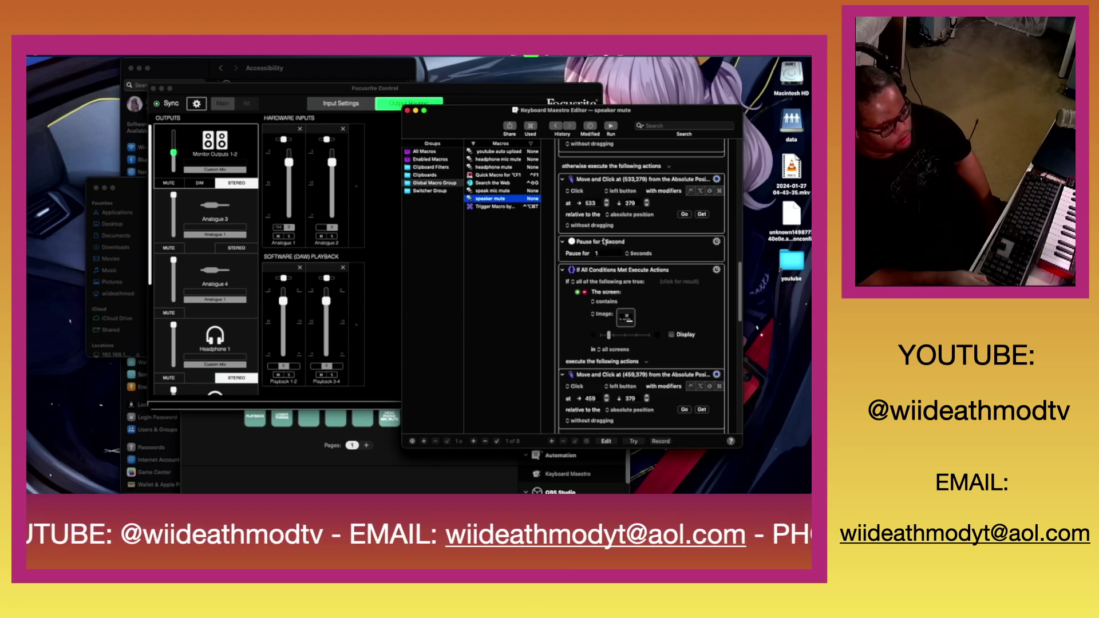
scroll(595, 240, down, 5)
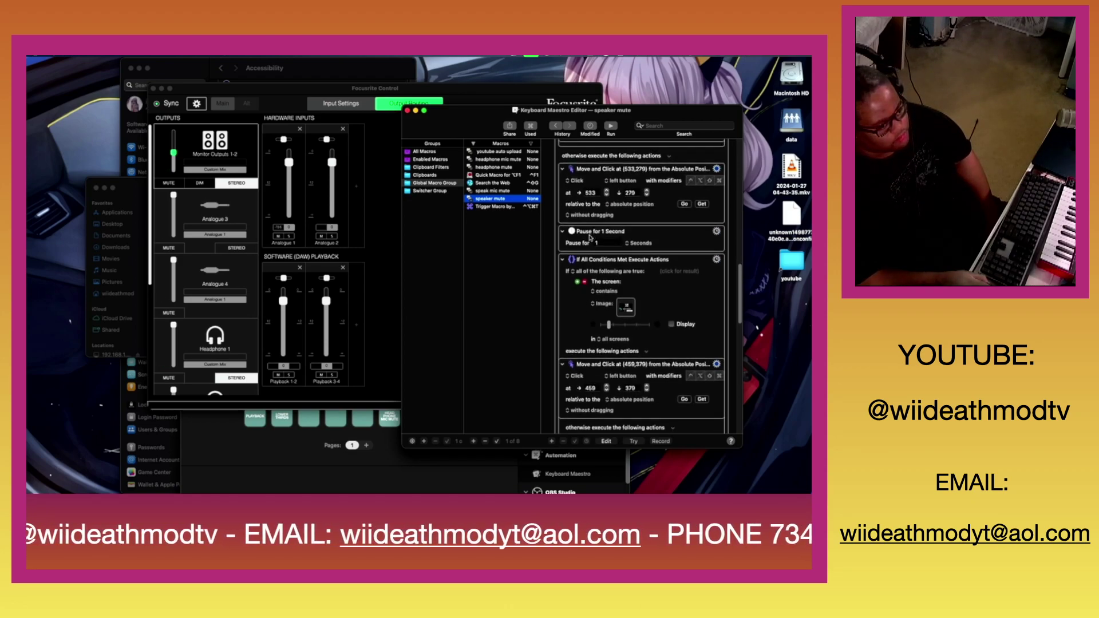
scroll(590, 237, down, 8)
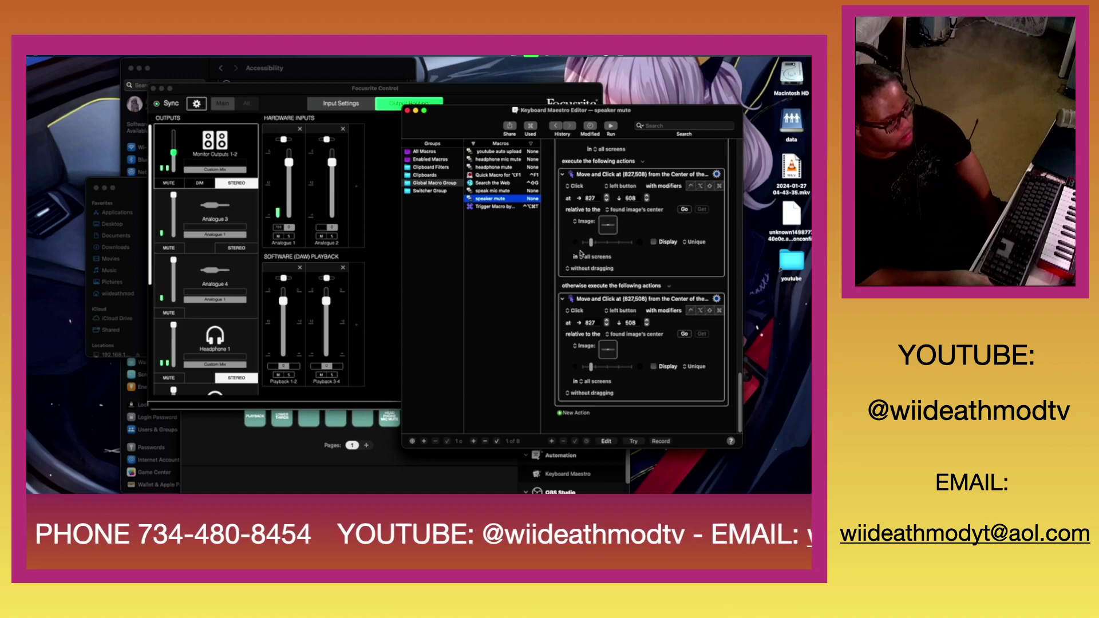
scroll(578, 252, up, 10)
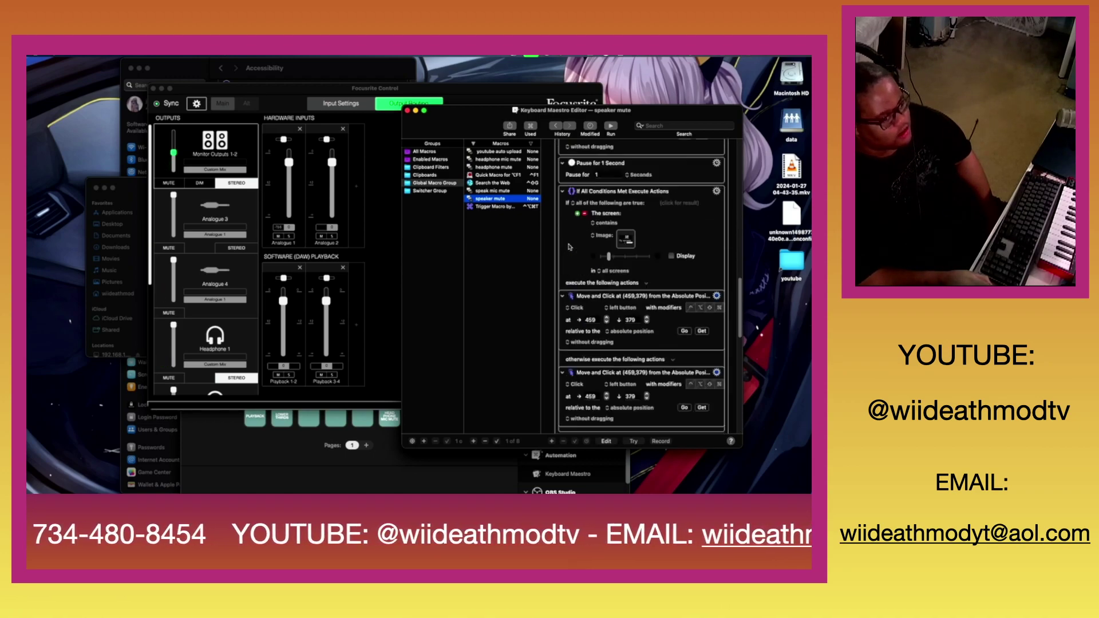
scroll(570, 247, up, 5)
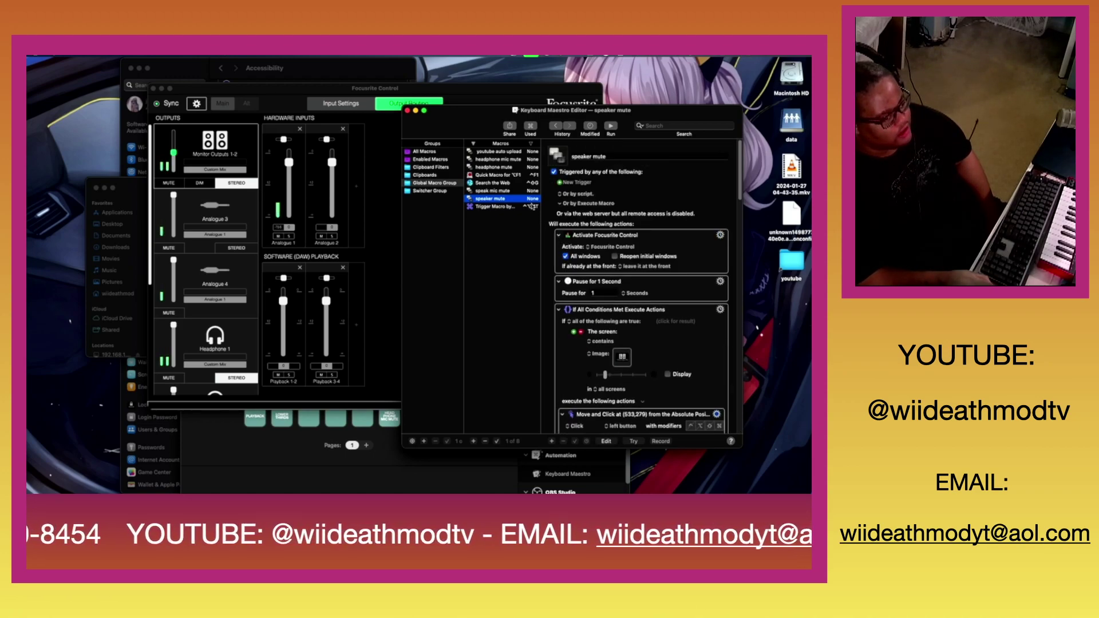